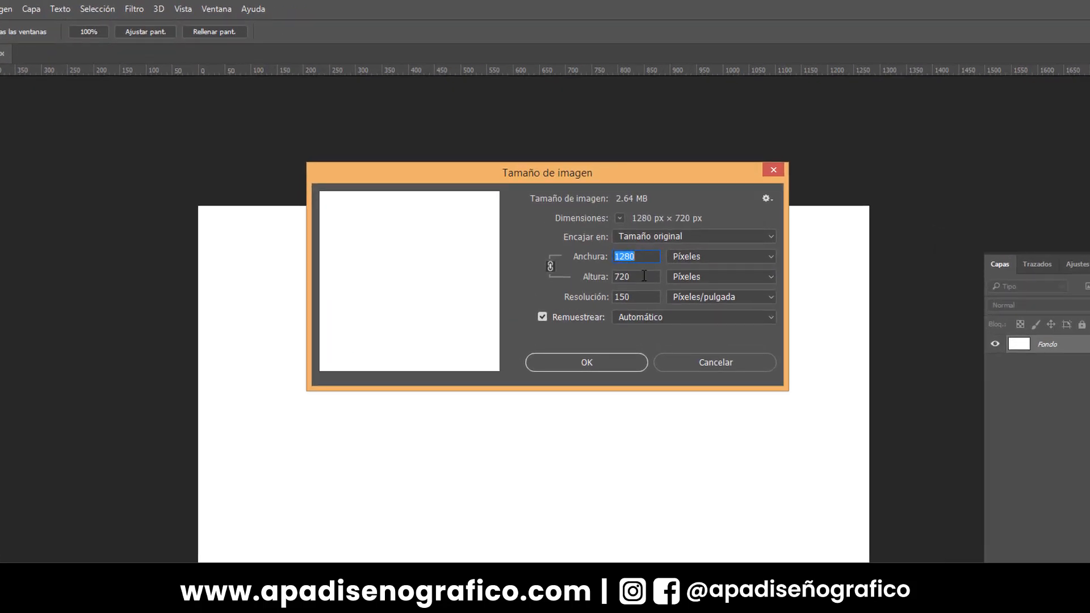
Step: Review the canvas width, height and resolution in the image size settings
{"action": "left_click", "coordinate": [644, 276]}
{"action": "left_click", "coordinate": [643, 293]}
{"action": "left_click", "coordinate": [617, 358]}
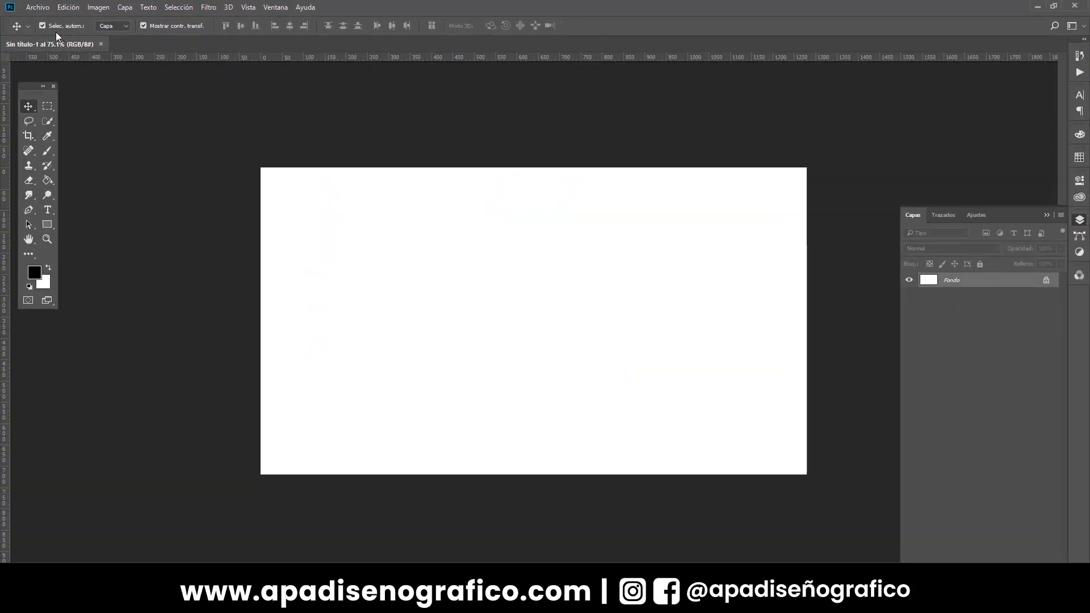
Step: Place the portrait of the man against the blue-grey background as an embedded element from the Recursos folder
{"action": "left_click", "coordinate": [38, 7]}
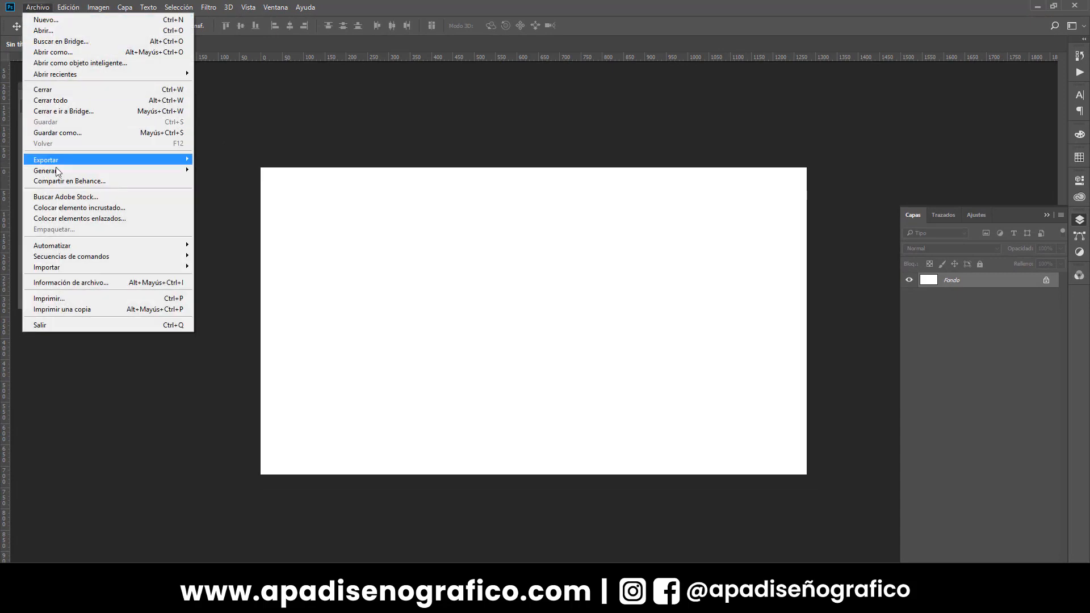
{"action": "left_click", "coordinate": [58, 204]}
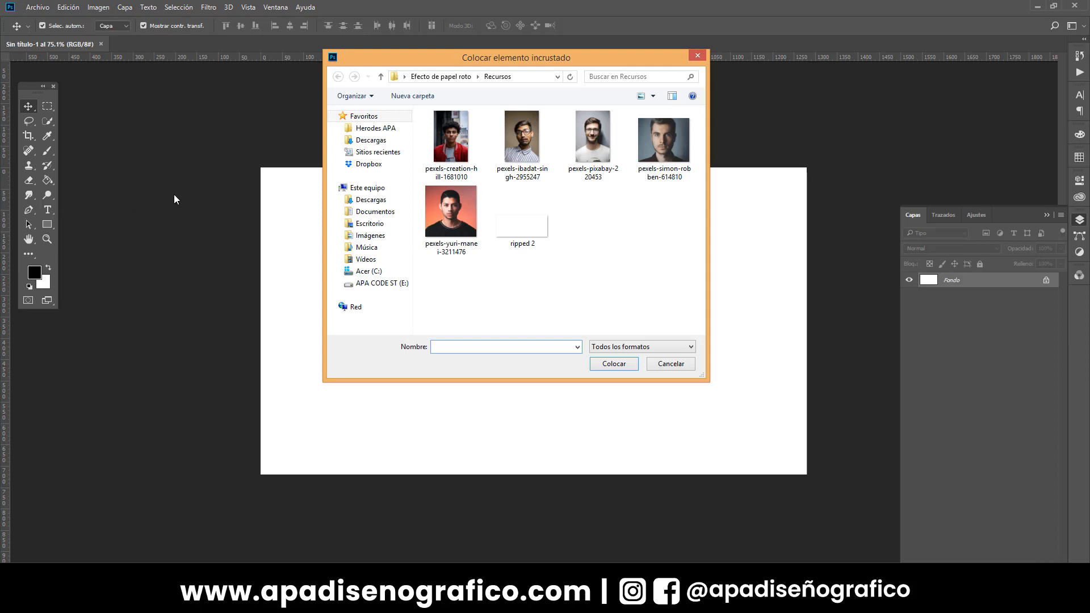
{"action": "left_click", "coordinate": [654, 153]}
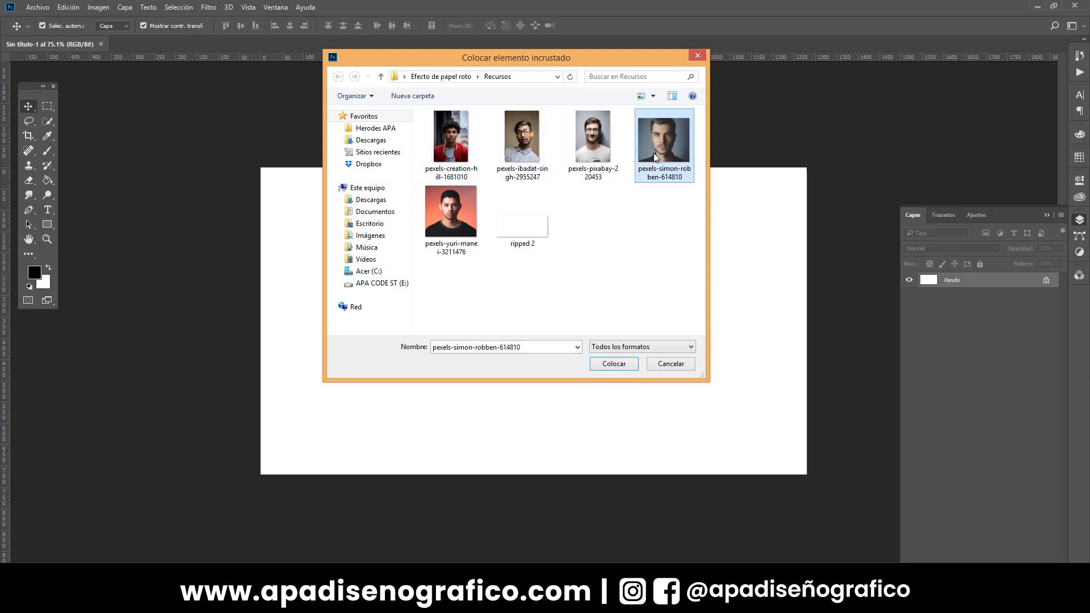
{"action": "left_click", "coordinate": [615, 364]}
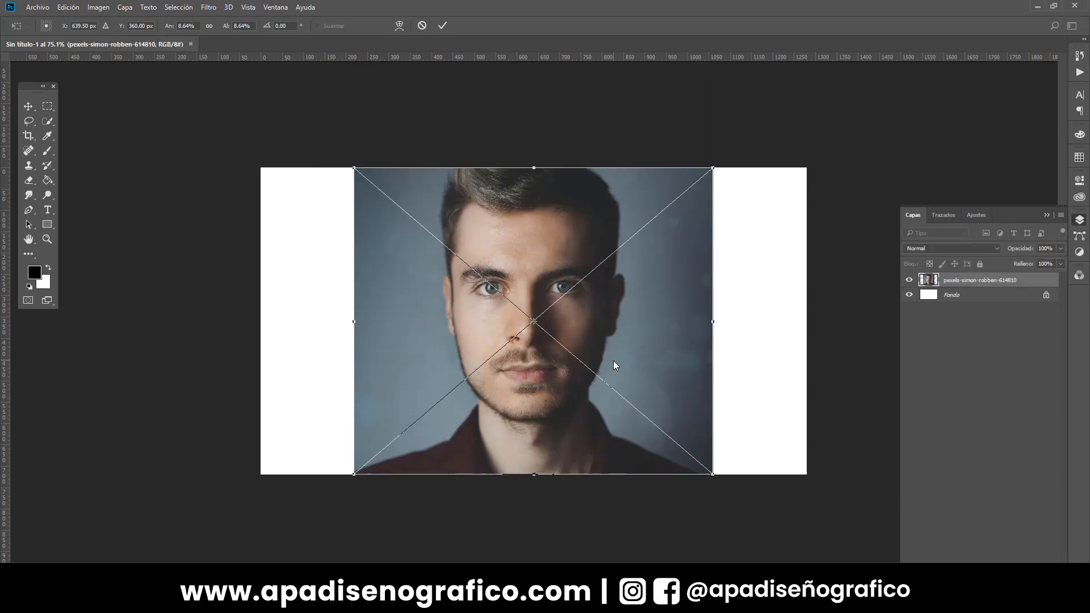
Step: Scale the placed portrait to about 13% so it spans the full canvas width, and commit the placement
{"action": "scroll", "coordinate": [613, 361], "scroll_direction": "down", "scroll_amount": 2}
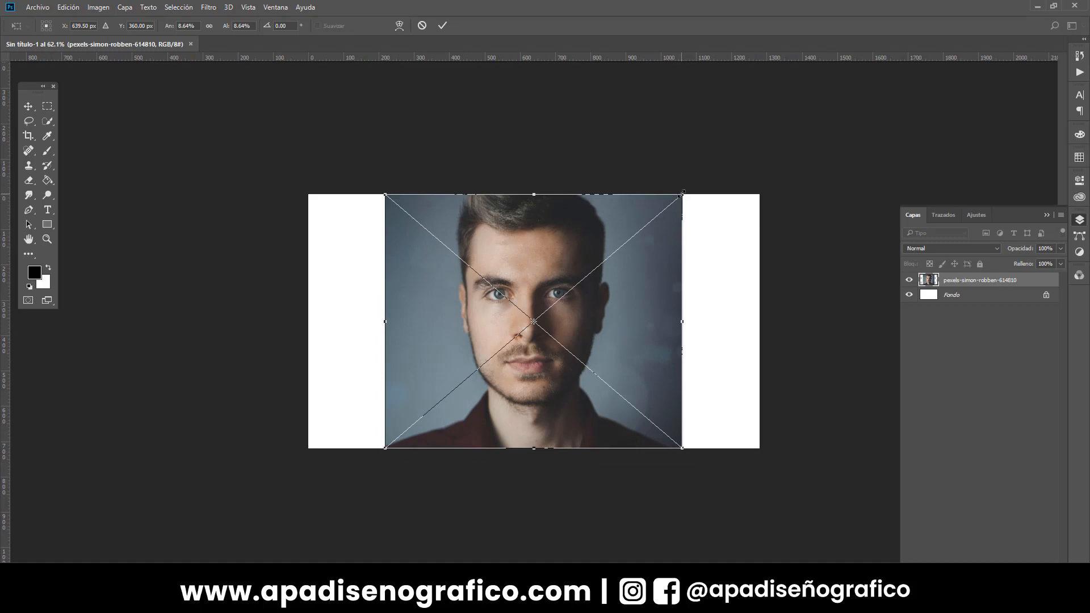
{"action": "left_click_drag", "start_coordinate": [682, 193], "coordinate": [761, 127]}
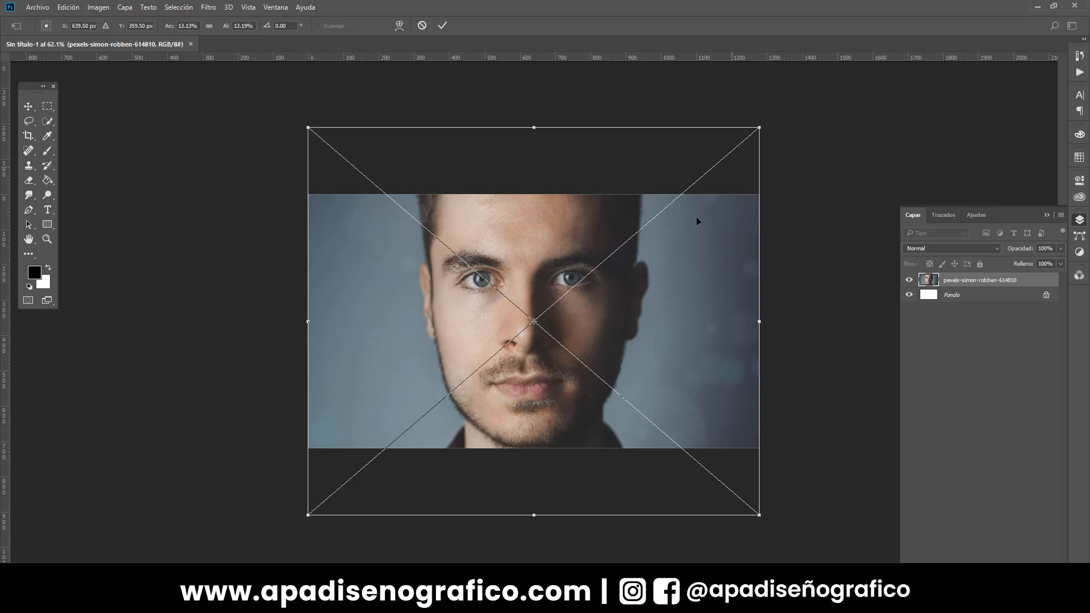
{"action": "right_click", "coordinate": [675, 251]}
{"action": "left_click", "coordinate": [688, 260]}
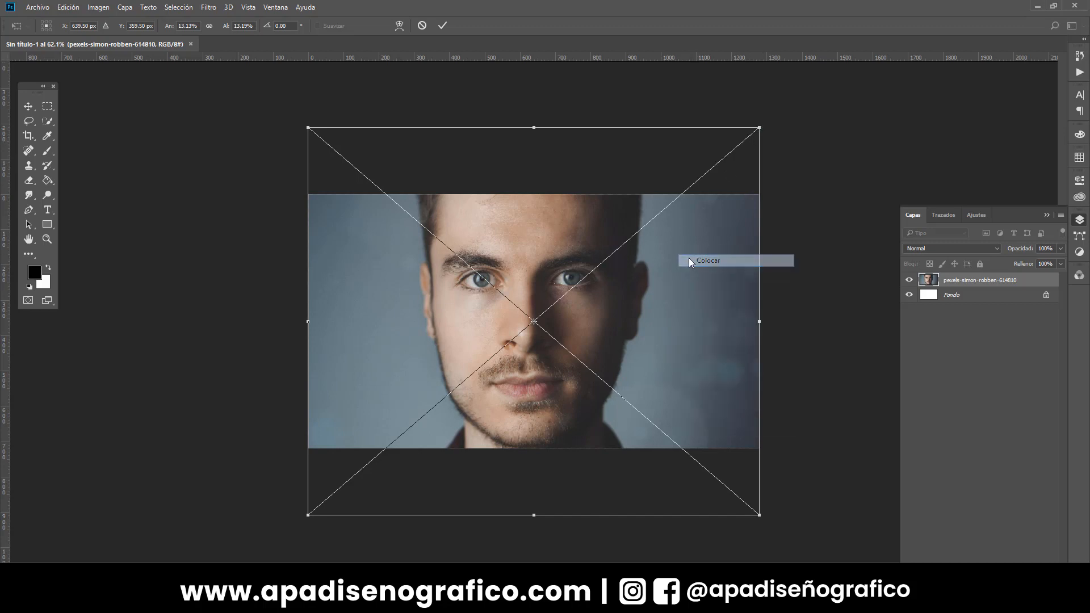
Step: Rename the portrait layer with the man's first name
{"action": "double_click", "coordinate": [965, 281]}
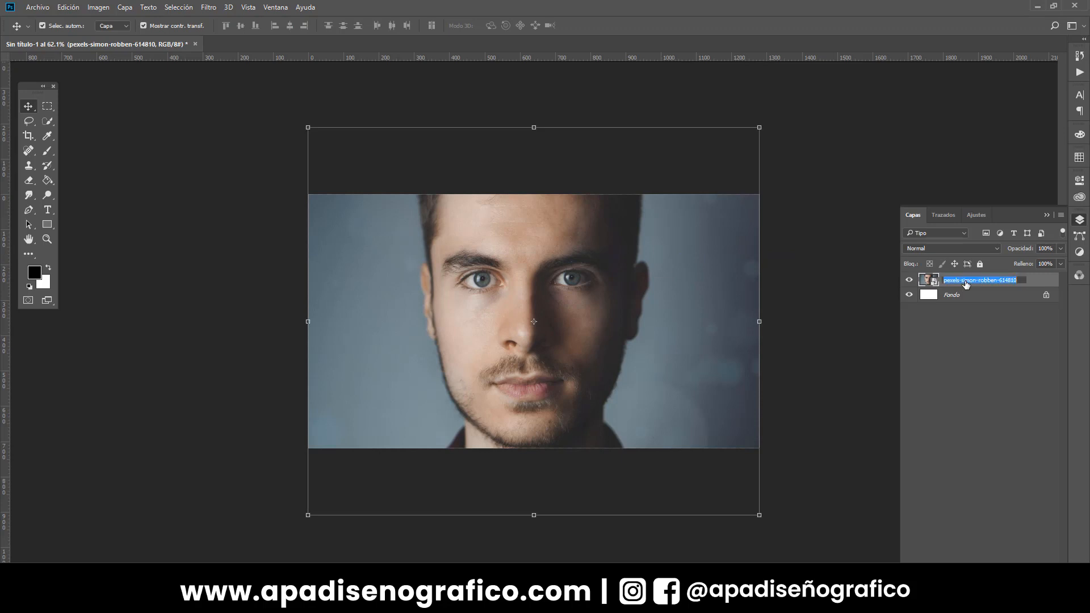
{"action": "type", "text": "Felipe"}
{"action": "key", "text": "Return"}
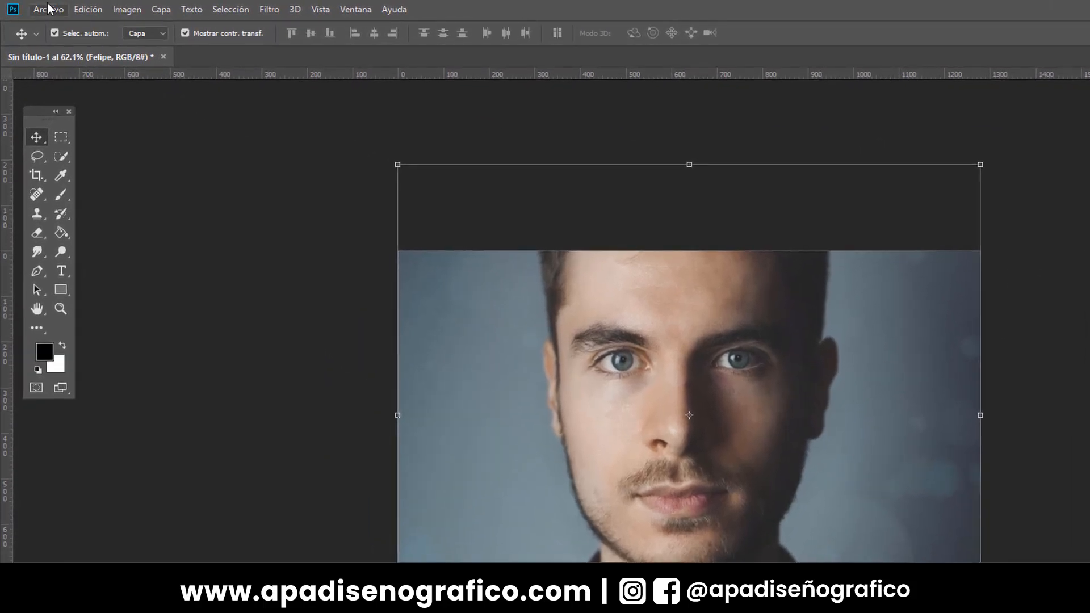
Step: Place the torn-paper image "ripped 2" as an embedded element above the portrait
{"action": "left_click", "coordinate": [41, 7]}
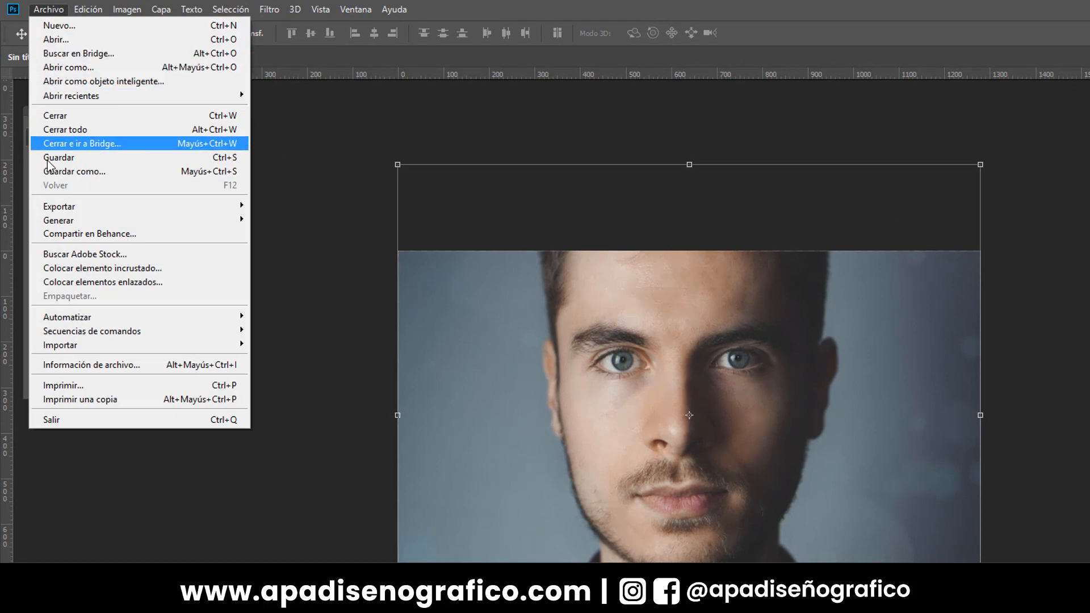
{"action": "left_click", "coordinate": [47, 264]}
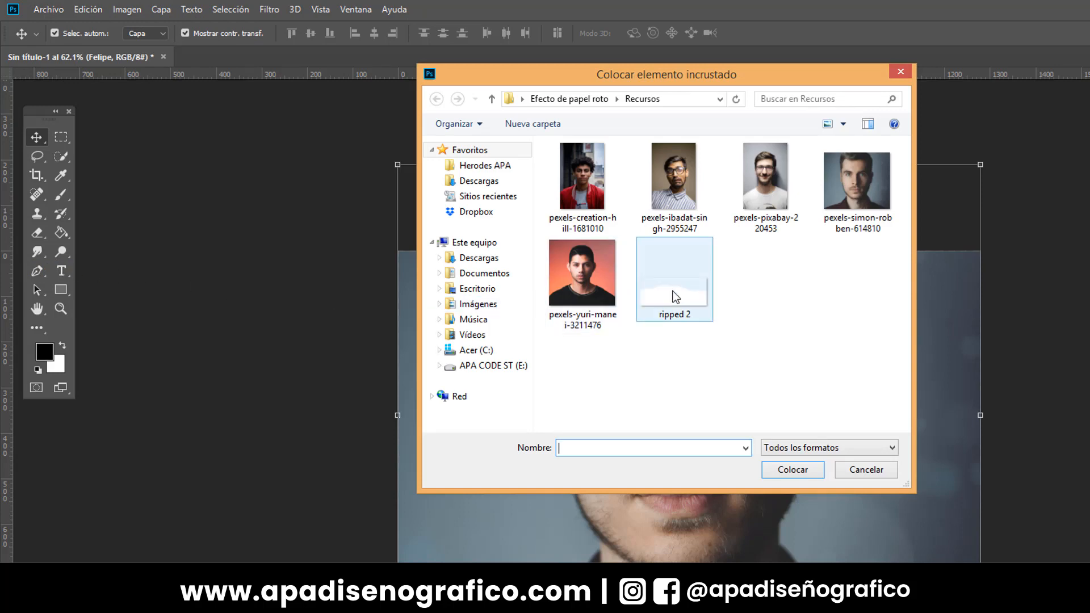
{"action": "left_click", "coordinate": [675, 296]}
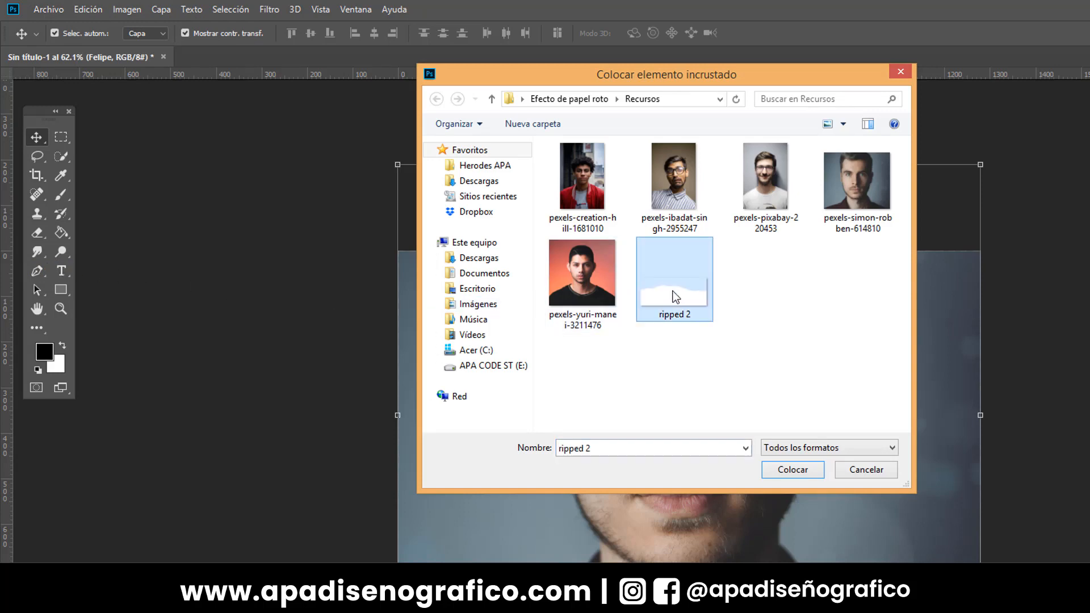
{"action": "left_click", "coordinate": [786, 473]}
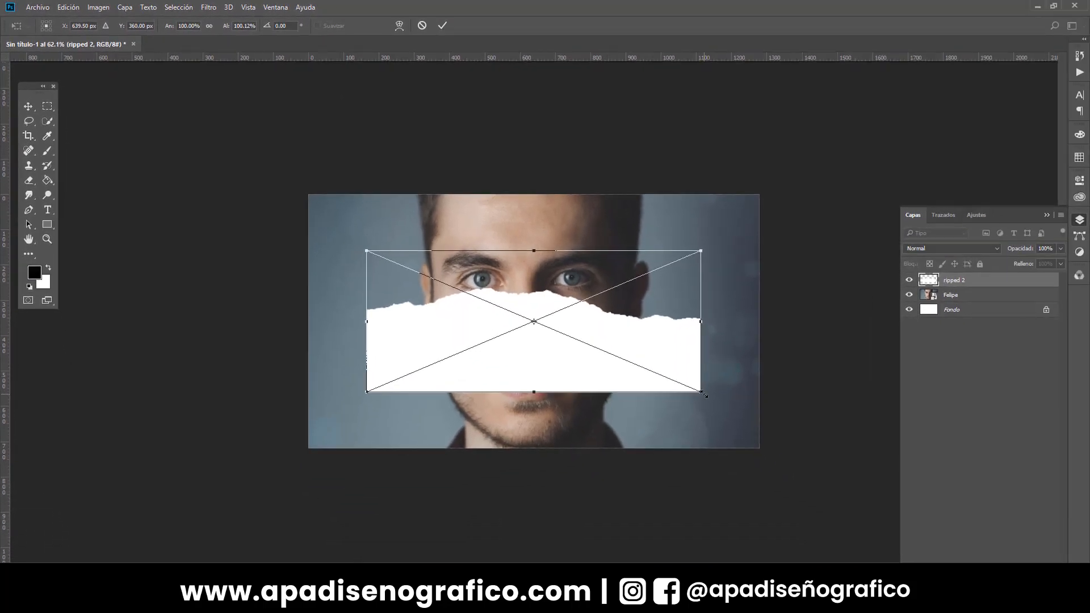
Step: Rotate the torn paper about 11.6° and stretch it to about 159% width and 214% height, covering the lower part of the canvas
{"action": "left_click_drag", "start_coordinate": [715, 401], "coordinate": [763, 459]}
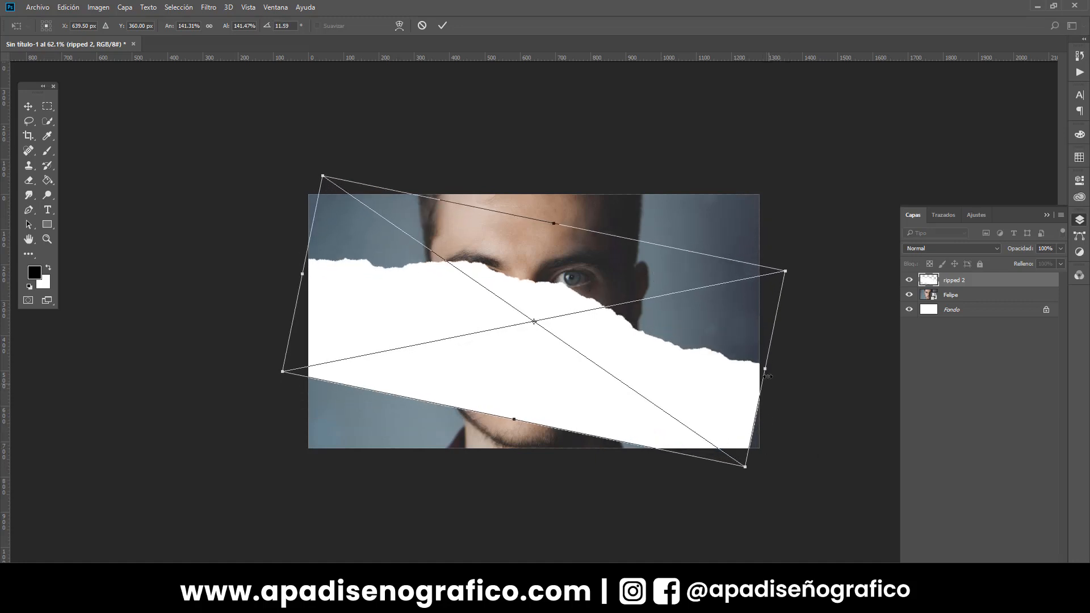
{"action": "left_click_drag", "start_coordinate": [788, 376], "coordinate": [807, 368]}
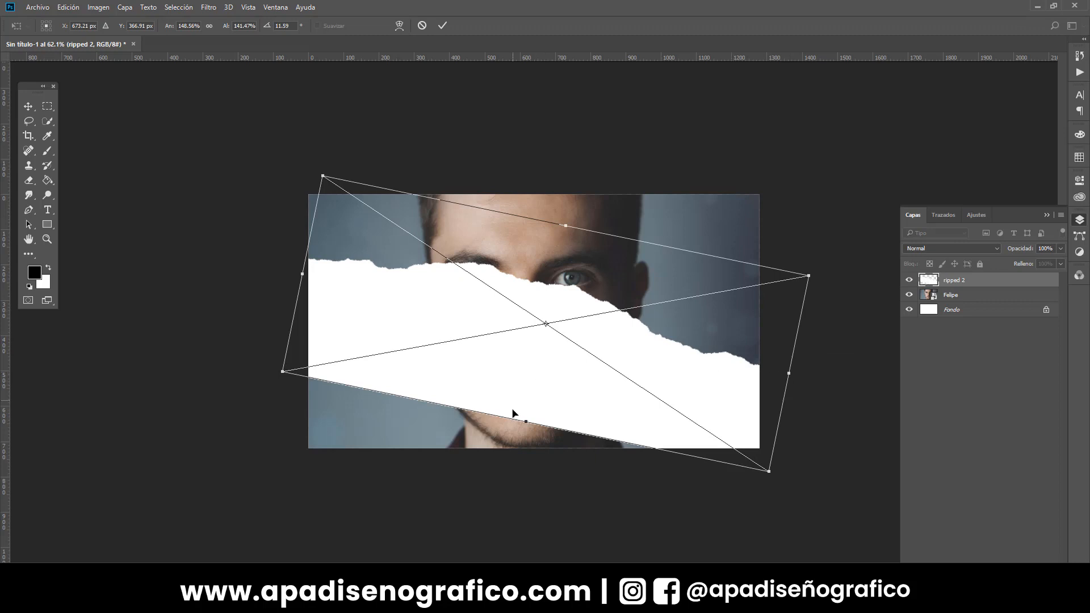
{"action": "left_click_drag", "start_coordinate": [525, 423], "coordinate": [507, 508]}
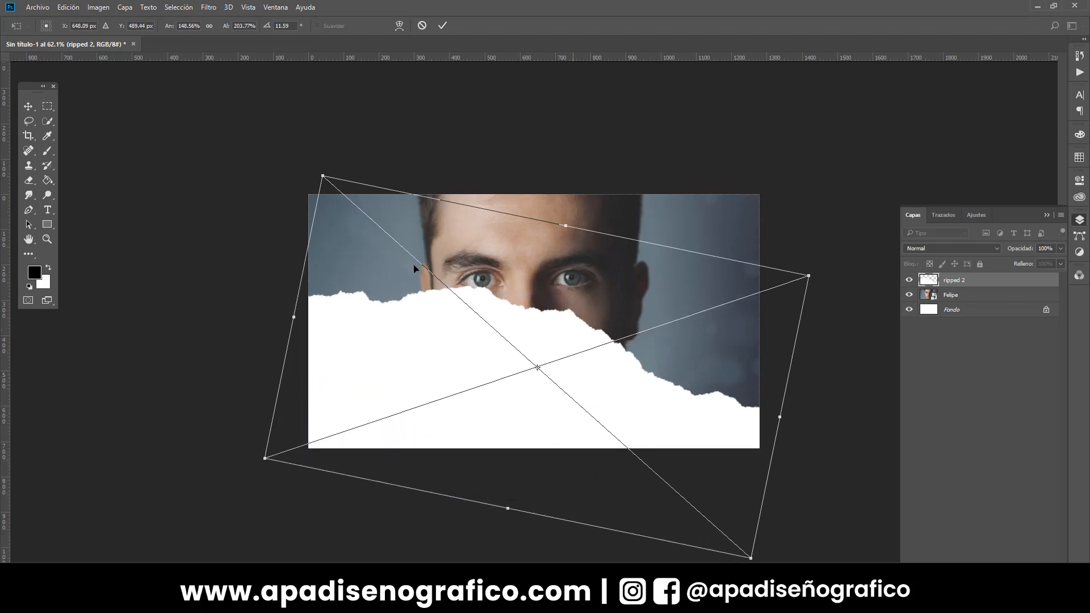
{"action": "left_click_drag", "start_coordinate": [294, 316], "coordinate": [259, 310]}
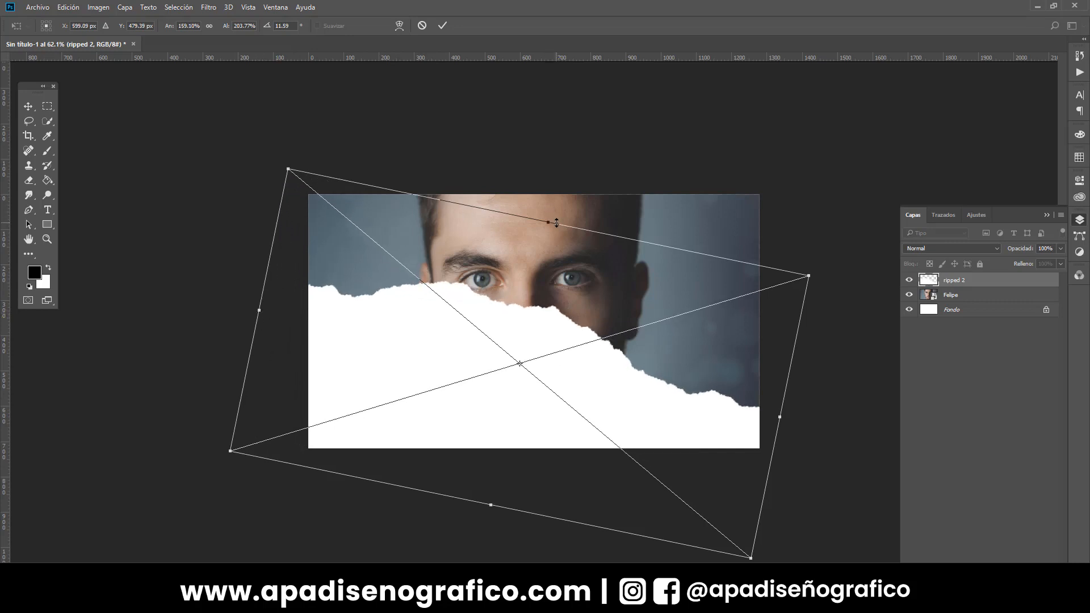
{"action": "left_click_drag", "start_coordinate": [556, 222], "coordinate": [581, 214]}
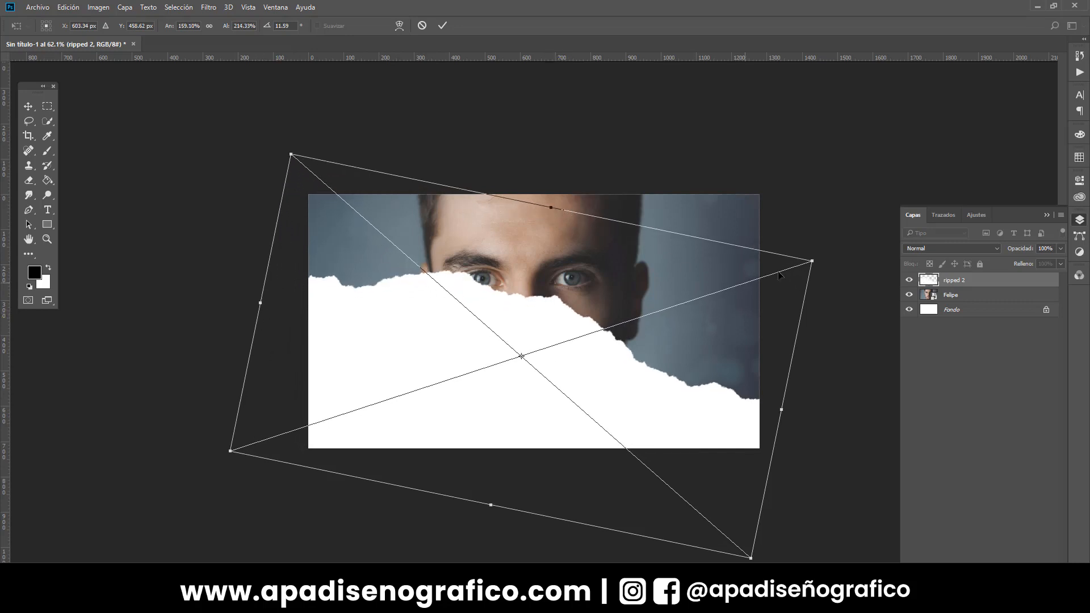
Step: Fine-tune the torn paper to about 12° rotation and 228% height, with its edge running diagonally below the eyes, and commit the placement
{"action": "left_click_drag", "start_coordinate": [821, 255], "coordinate": [823, 264]}
{"action": "left_click_drag", "start_coordinate": [639, 383], "coordinate": [646, 389]}
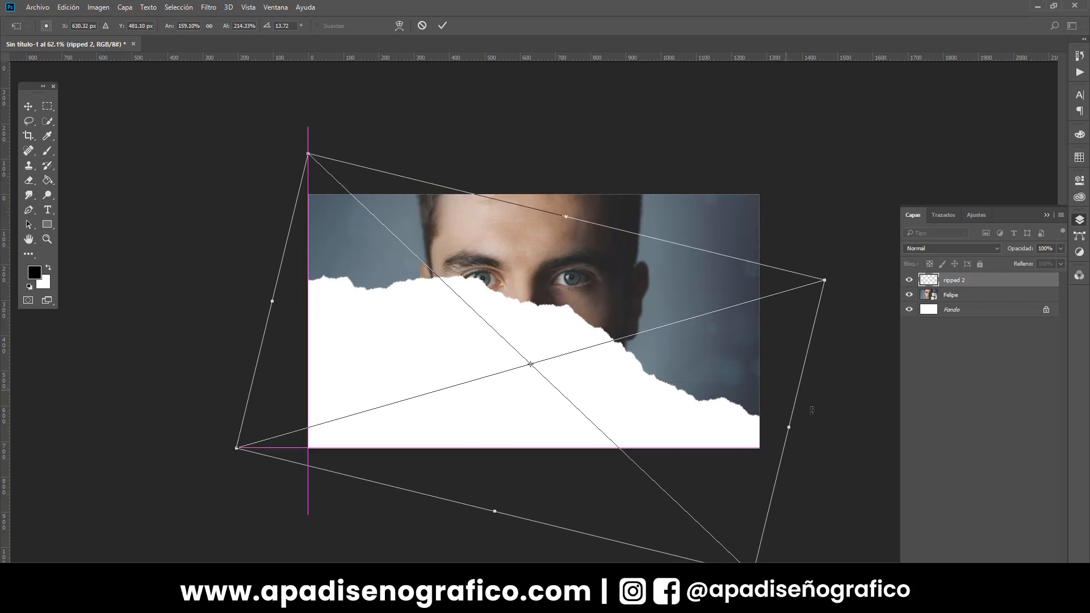
{"action": "left_click_drag", "start_coordinate": [807, 416], "coordinate": [805, 419]}
{"action": "left_click_drag", "start_coordinate": [644, 409], "coordinate": [636, 406]}
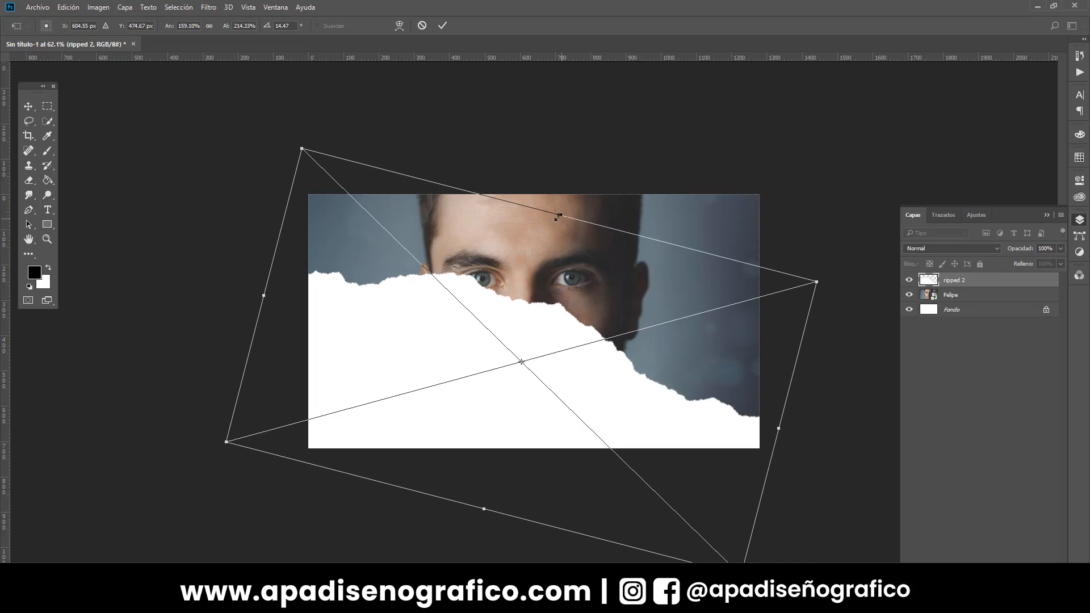
{"action": "left_click_drag", "start_coordinate": [558, 215], "coordinate": [560, 211]}
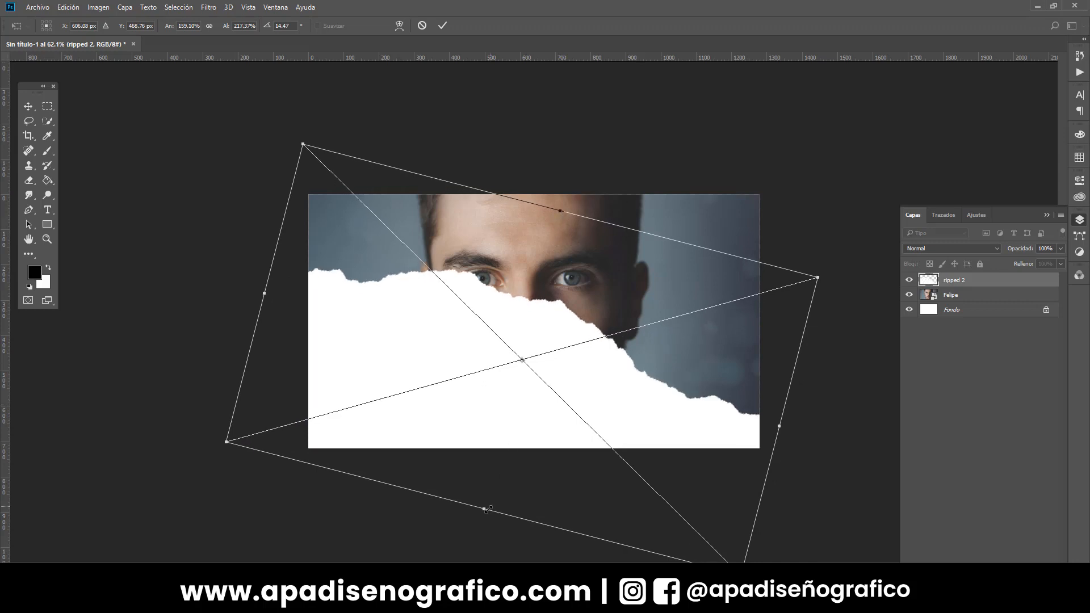
{"action": "left_click_drag", "start_coordinate": [480, 516], "coordinate": [473, 525]}
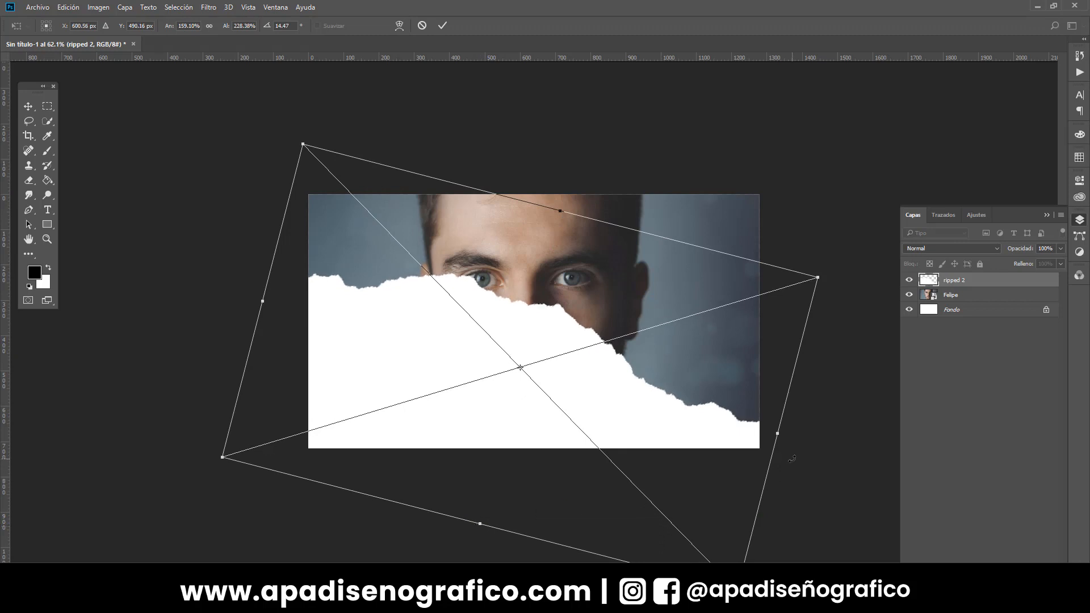
{"action": "left_click_drag", "start_coordinate": [795, 454], "coordinate": [798, 447]}
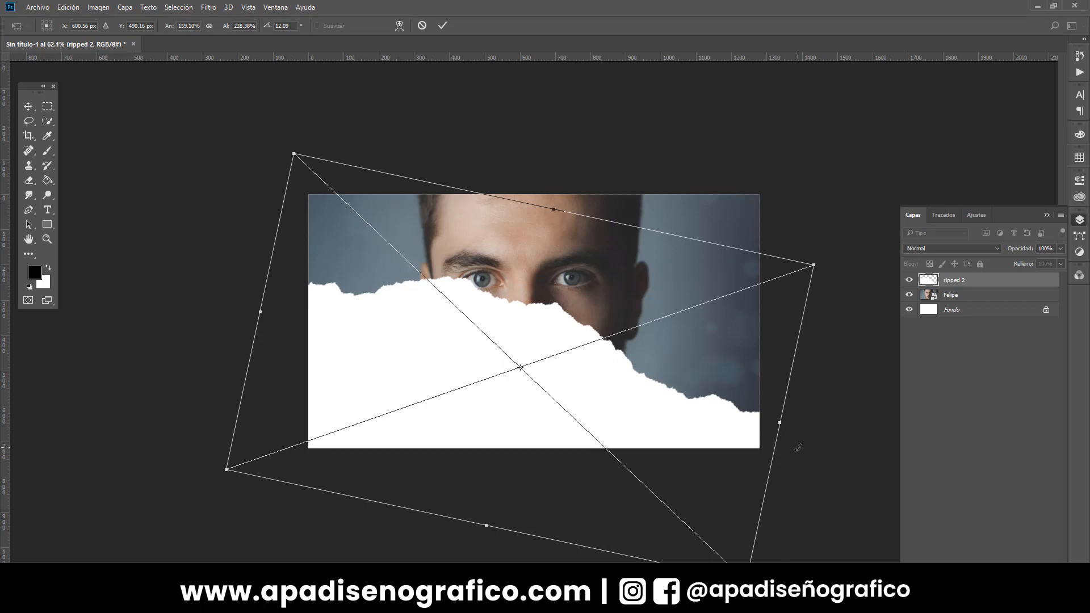
{"action": "right_click", "coordinate": [669, 391]}
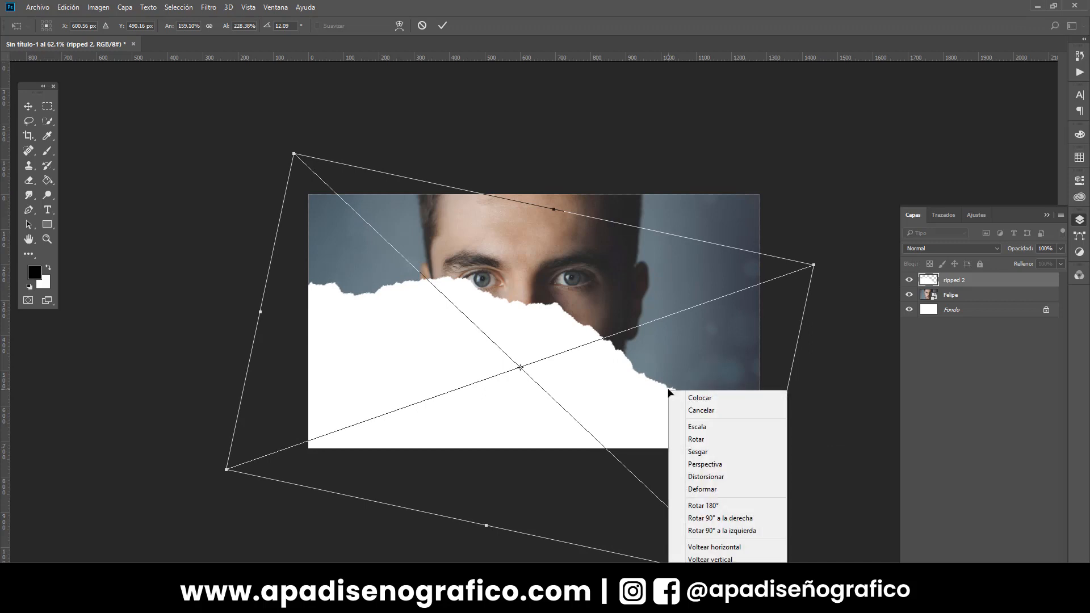
{"action": "left_click", "coordinate": [696, 398]}
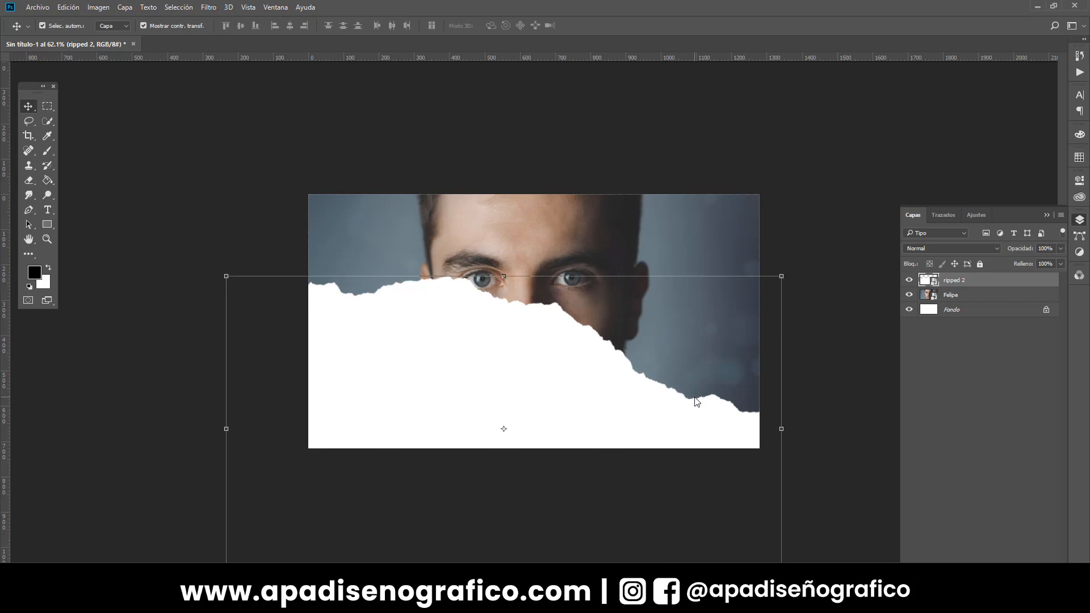
Step: Rename the "ripped 2" layer as "Textura de papel"
{"action": "double_click", "coordinate": [953, 280]}
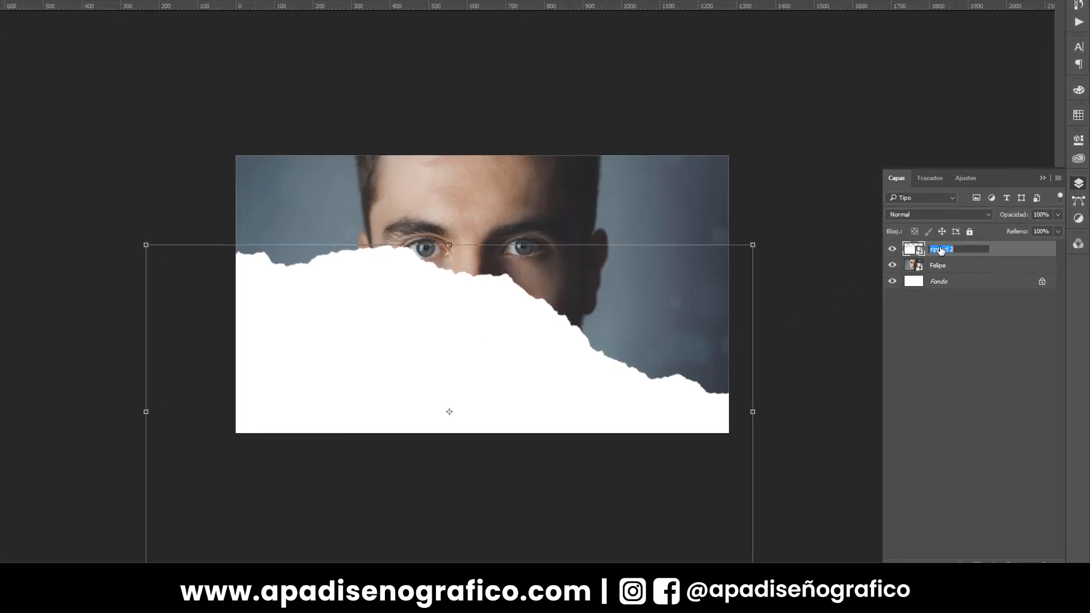
{"action": "type", "text": "Textura de papel"}
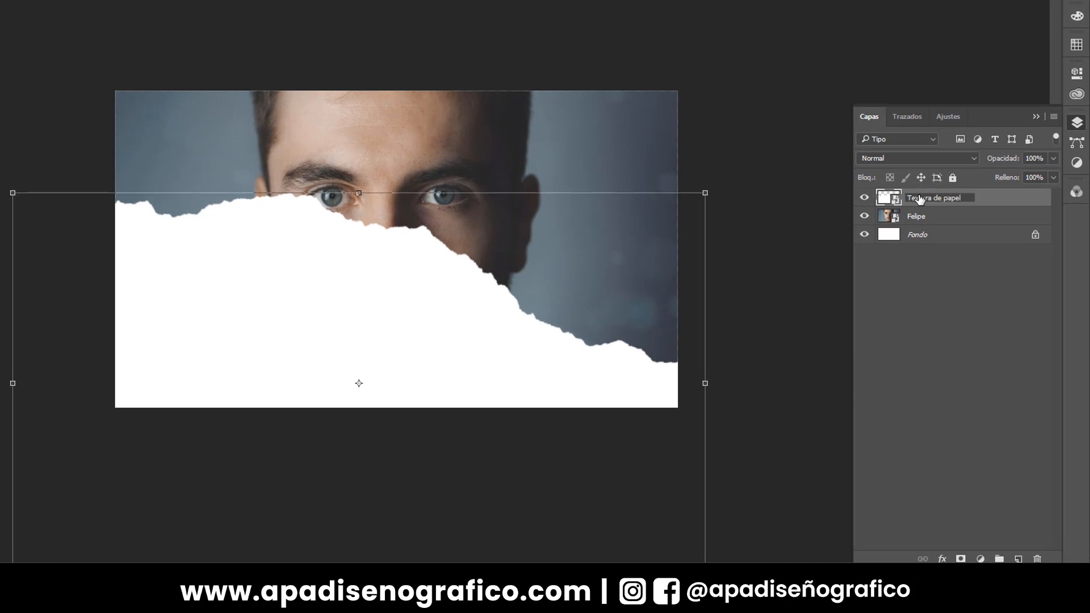
{"action": "left_click", "coordinate": [920, 215]}
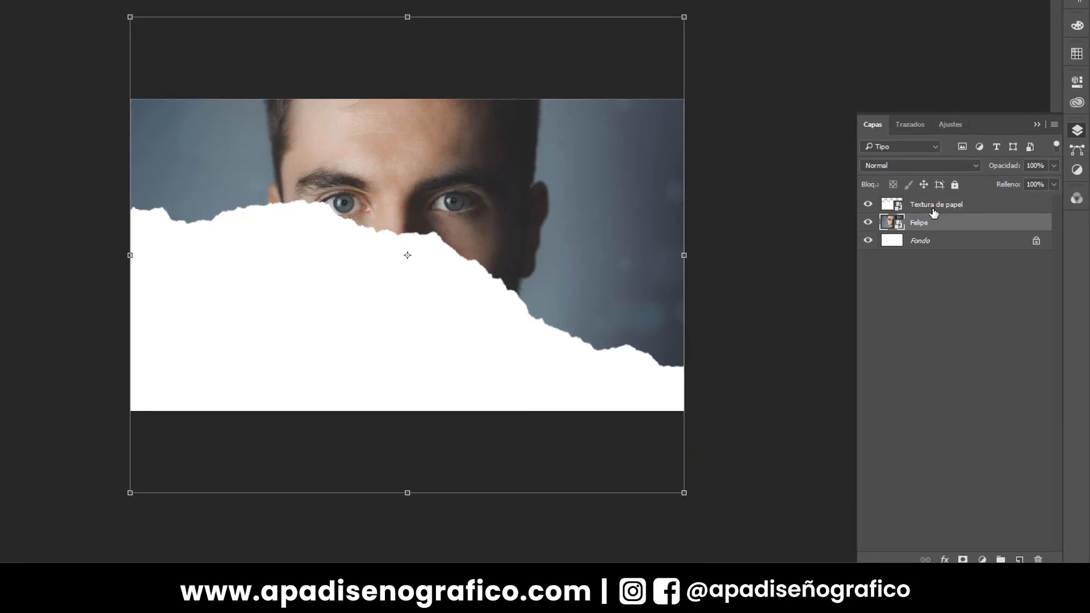
Step: Place the portrait of the man against the orange background as an embedded element directly above the "Textura de papel" layer
{"action": "left_click", "coordinate": [934, 212]}
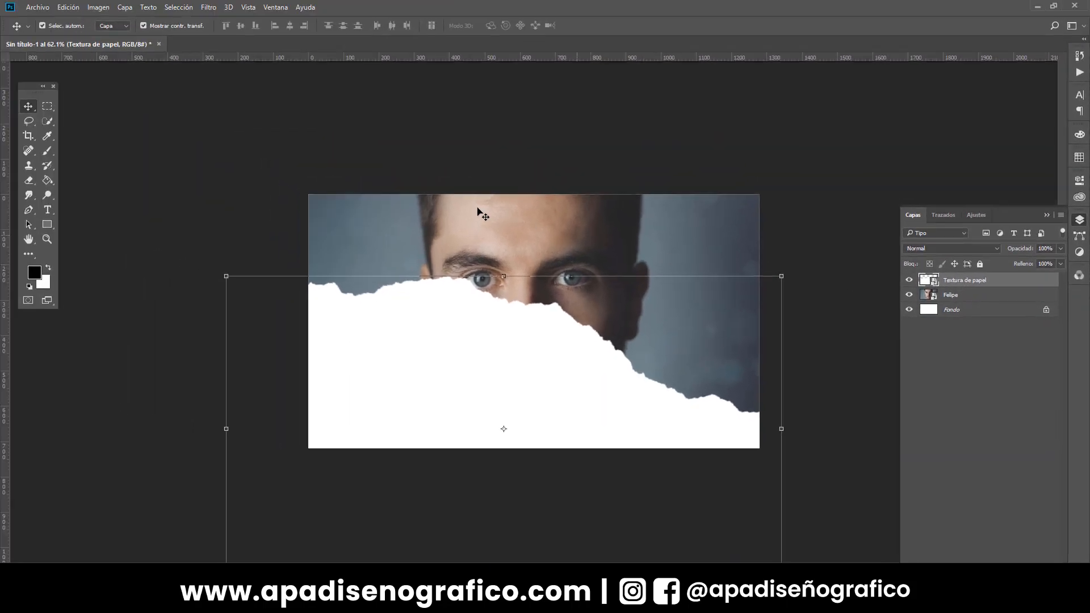
{"action": "left_click", "coordinate": [37, 7]}
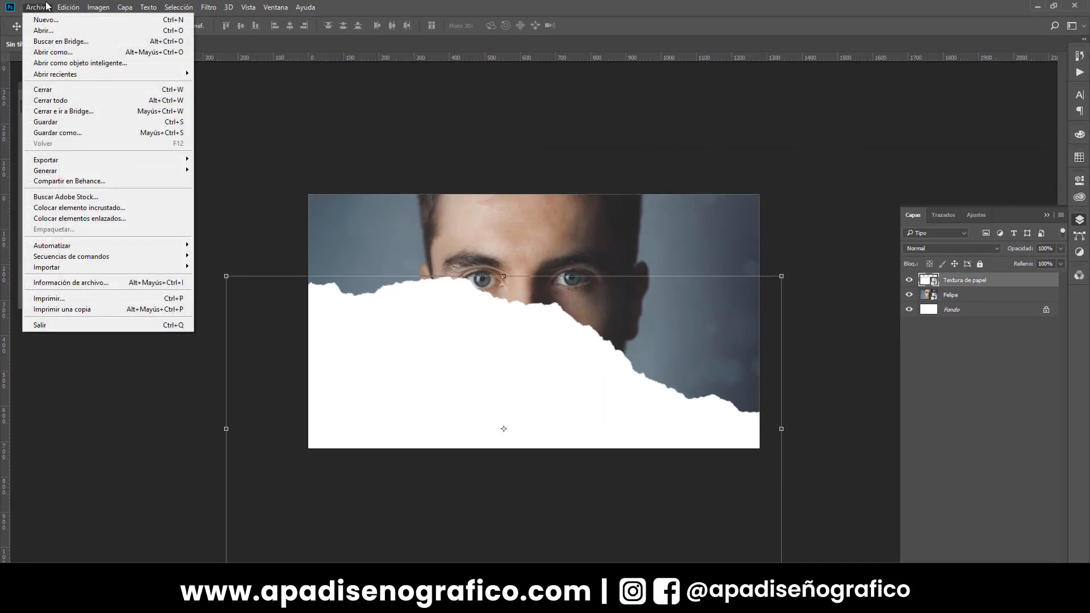
{"action": "left_click", "coordinate": [69, 208]}
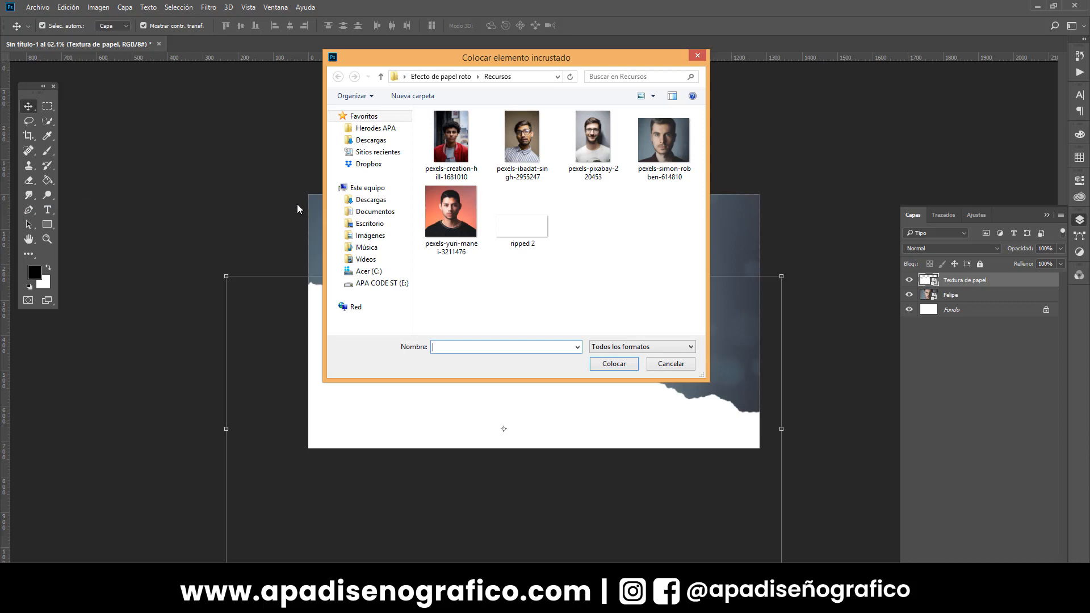
{"action": "left_click", "coordinate": [441, 209]}
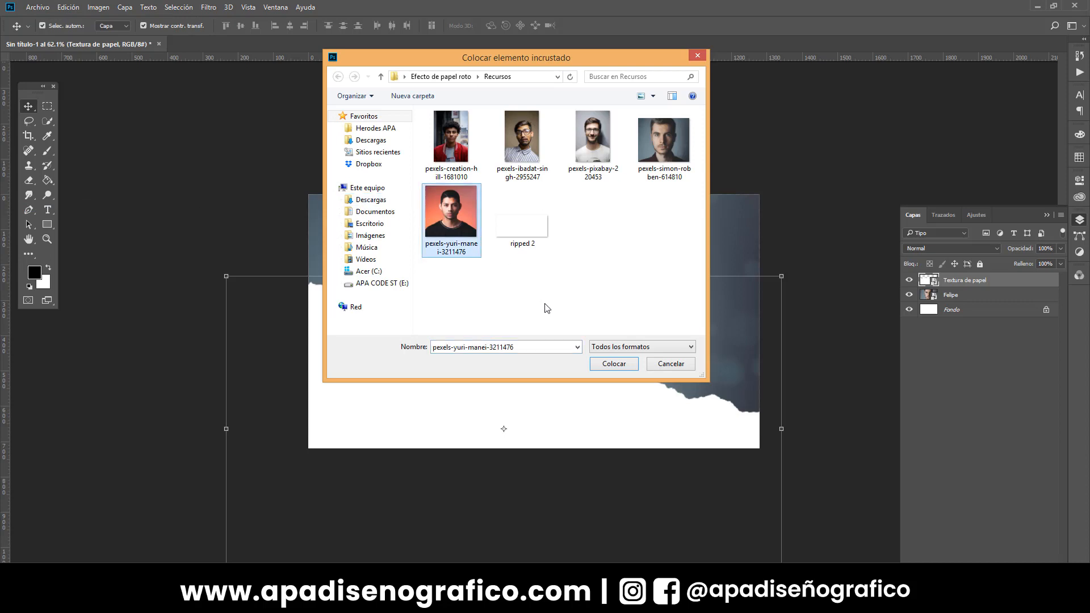
{"action": "left_click", "coordinate": [610, 364]}
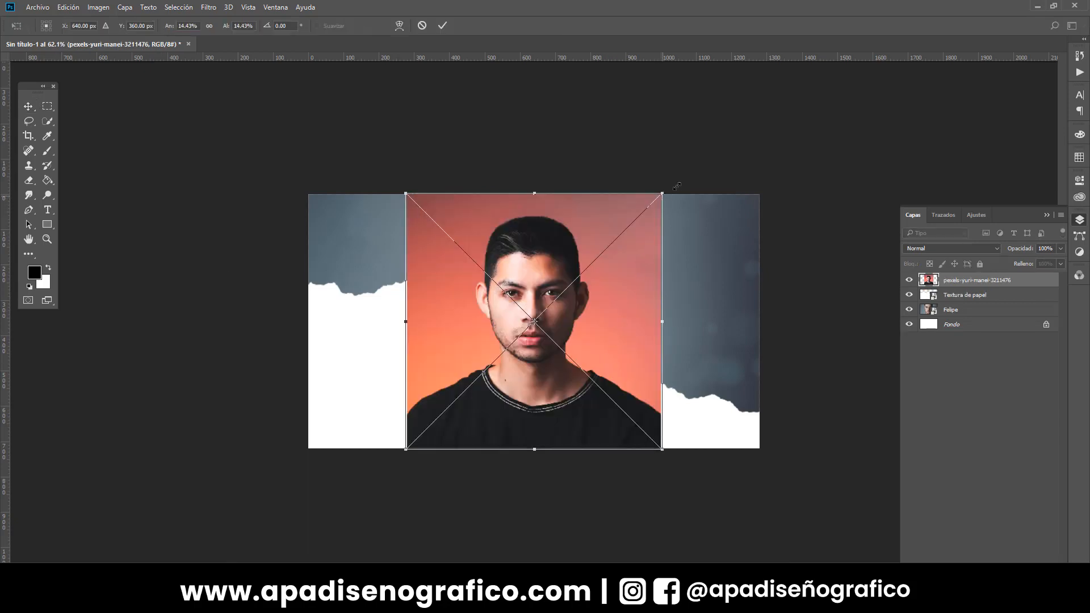
Step: Scale the orange portrait to about 26.7% so it covers the canvas, commit it, and clip it to the "Textura de papel" layer
{"action": "left_click_drag", "start_coordinate": [662, 195], "coordinate": [770, 85]}
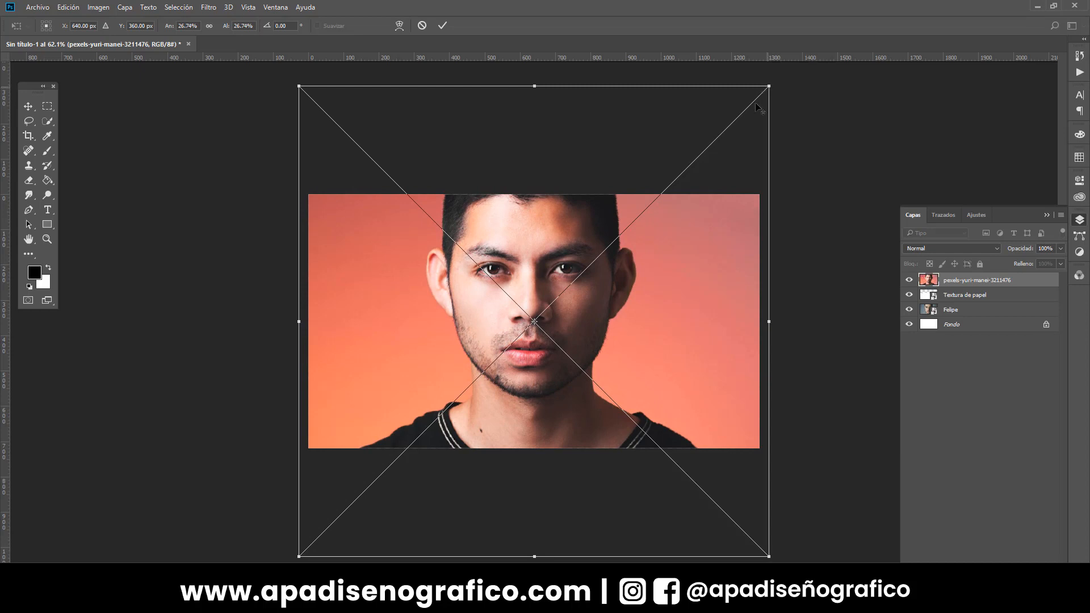
{"action": "right_click", "coordinate": [687, 254]}
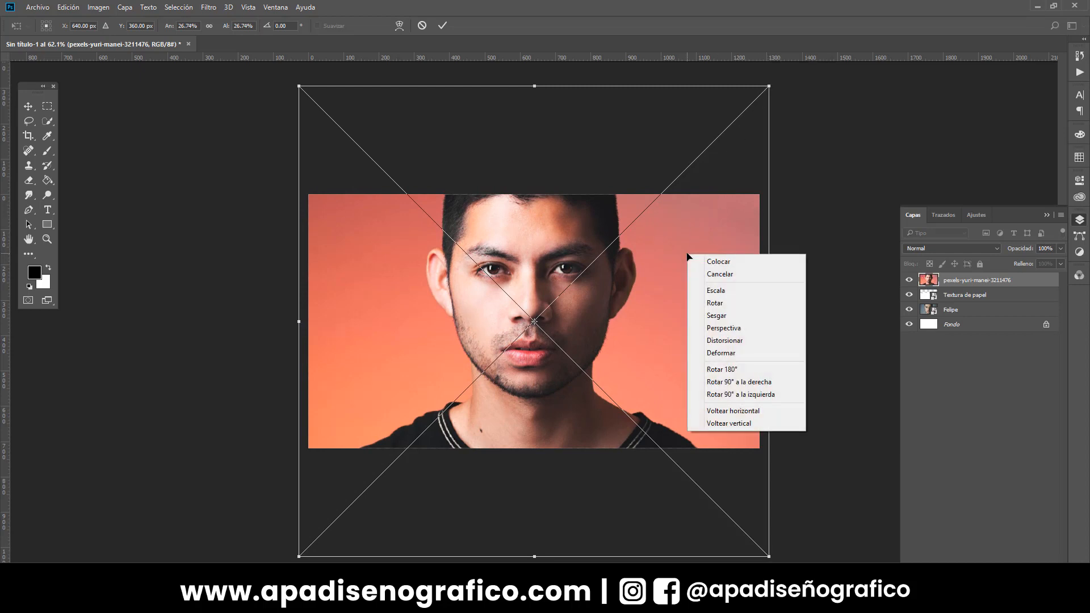
{"action": "left_click", "coordinate": [703, 262]}
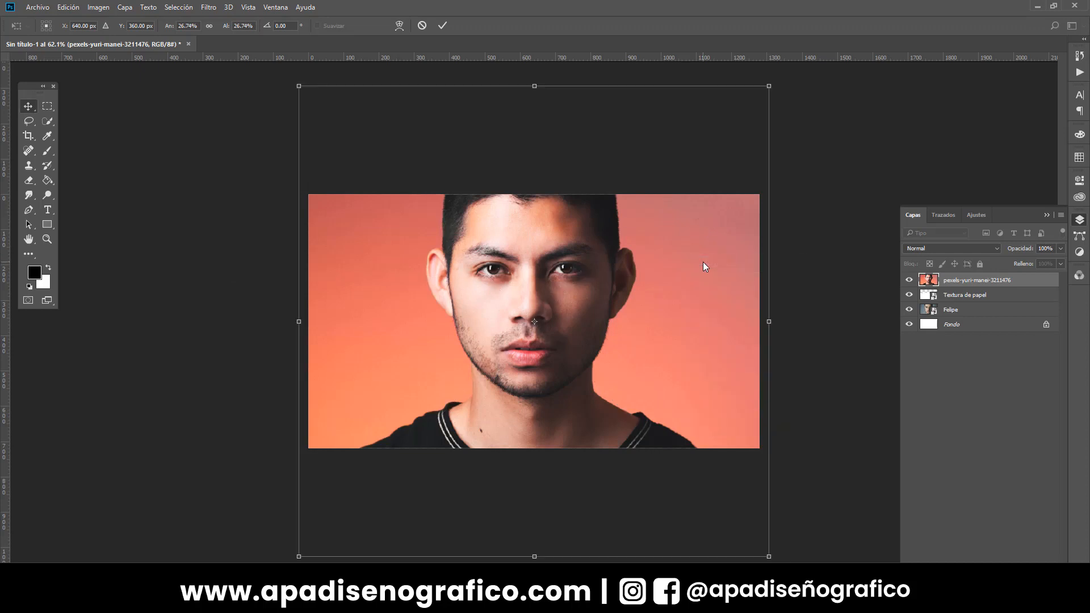
{"action": "right_click", "coordinate": [992, 284]}
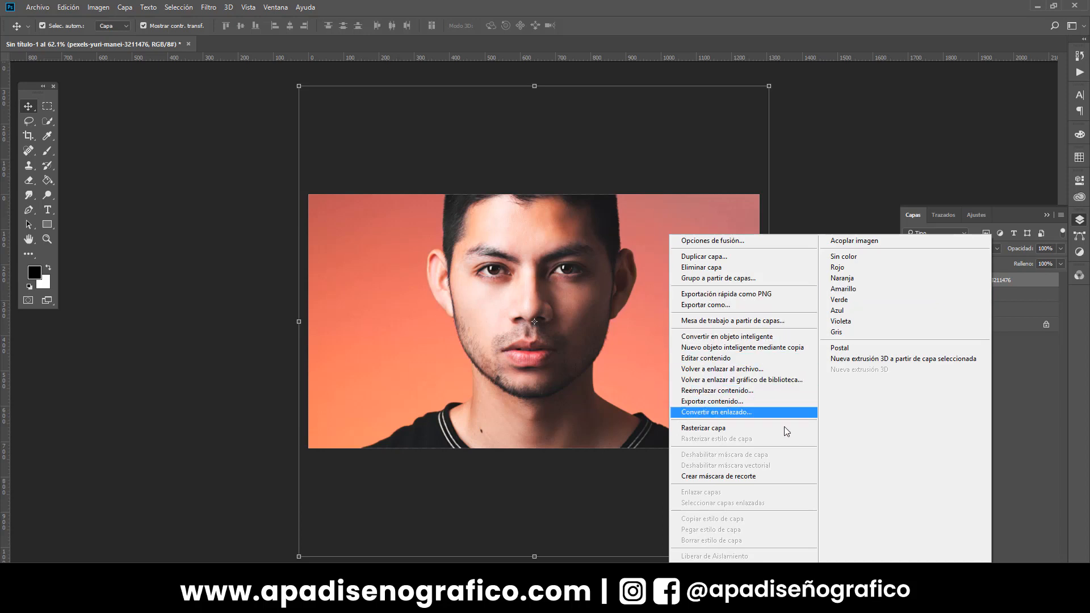
{"action": "left_click", "coordinate": [784, 477]}
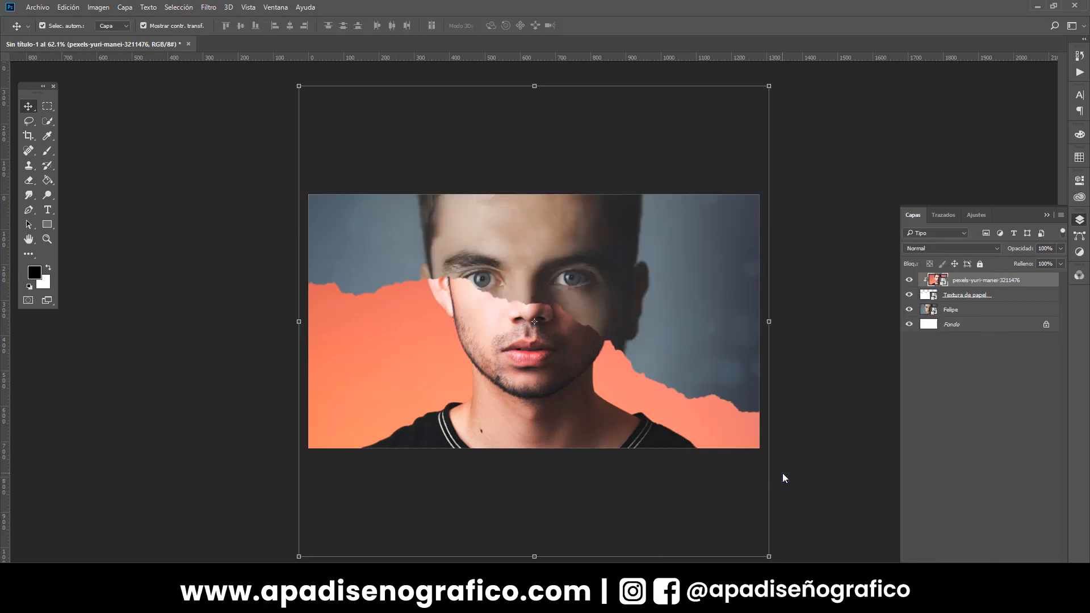
Step: Free-transform the clipped portrait, enlarging it proportionally to about 33.6% so its face approaches the size of the face behind
{"action": "key", "text": "ctrl+minus"}
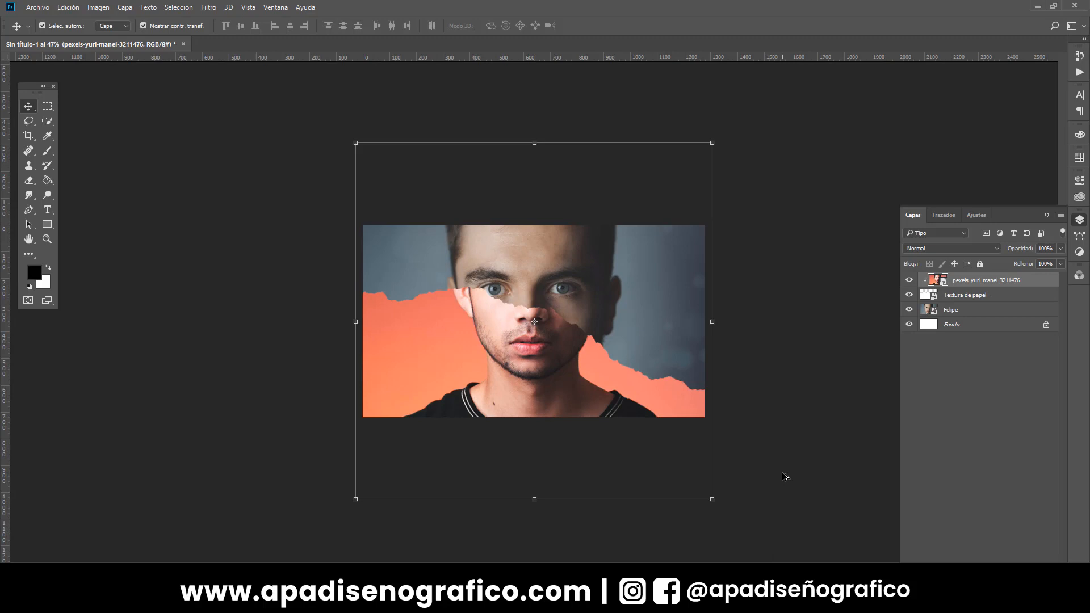
{"action": "scroll", "coordinate": [784, 476], "scroll_direction": "down", "scroll_amount": 1}
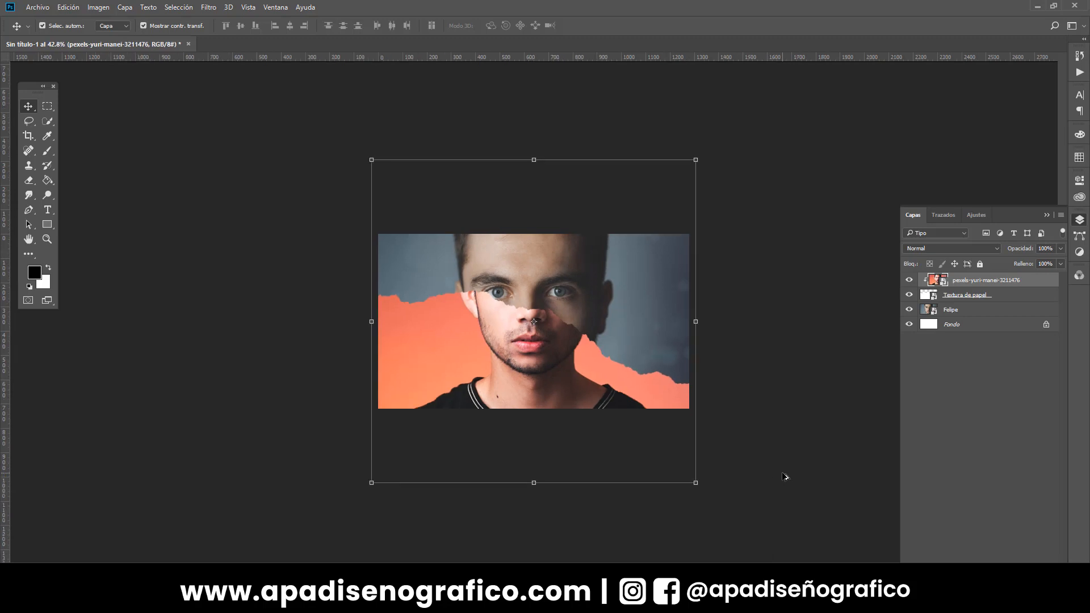
{"action": "left_click", "coordinate": [71, 7]}
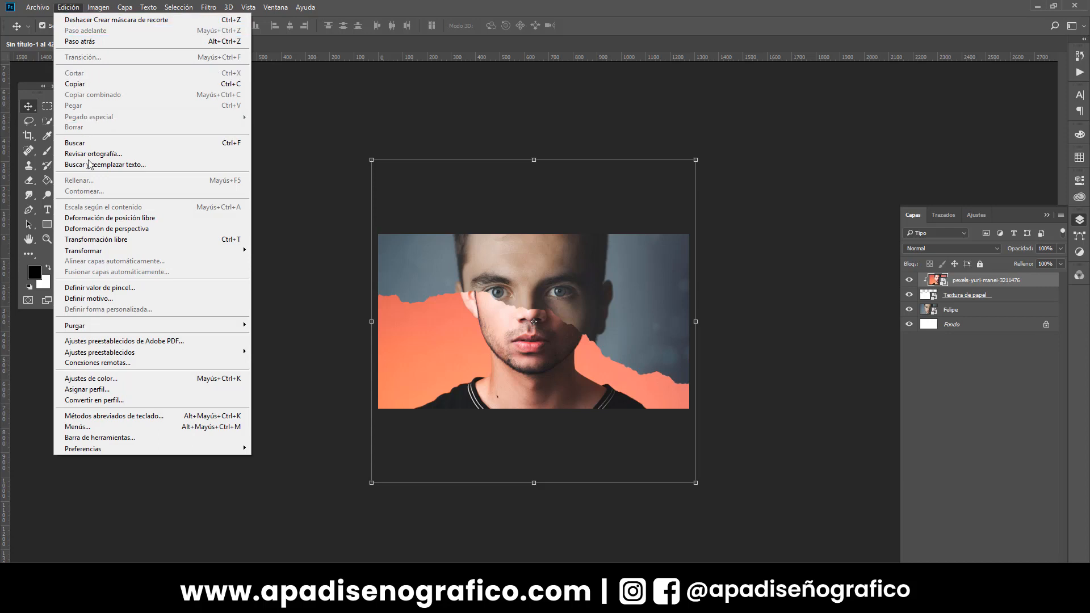
{"action": "left_click", "coordinate": [97, 231]}
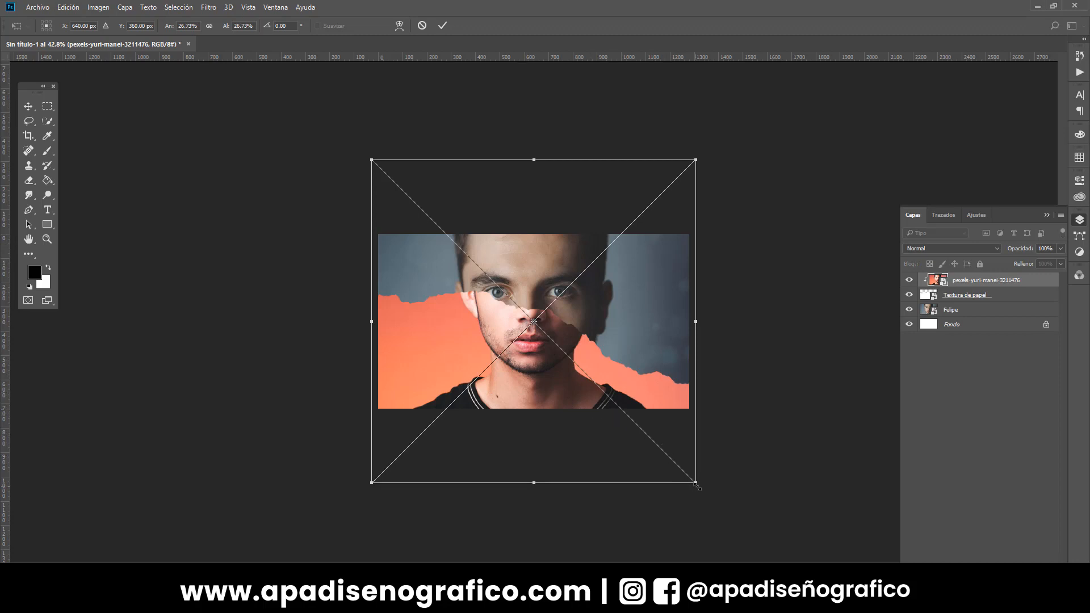
{"action": "left_click_drag", "start_coordinate": [696, 484], "coordinate": [736, 535]}
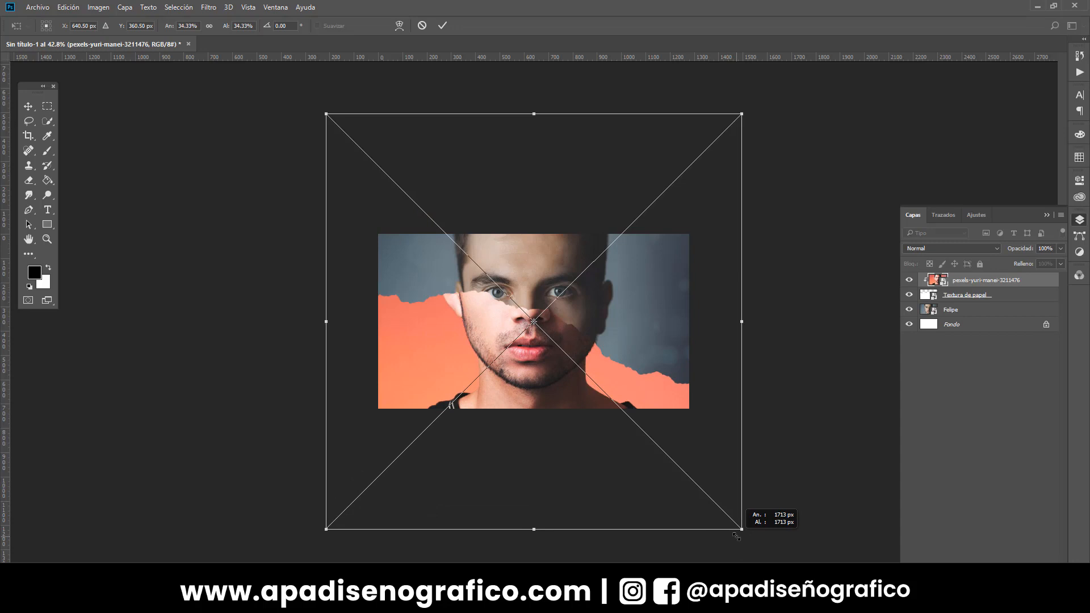
{"action": "left_click_drag", "start_coordinate": [327, 111], "coordinate": [336, 120]}
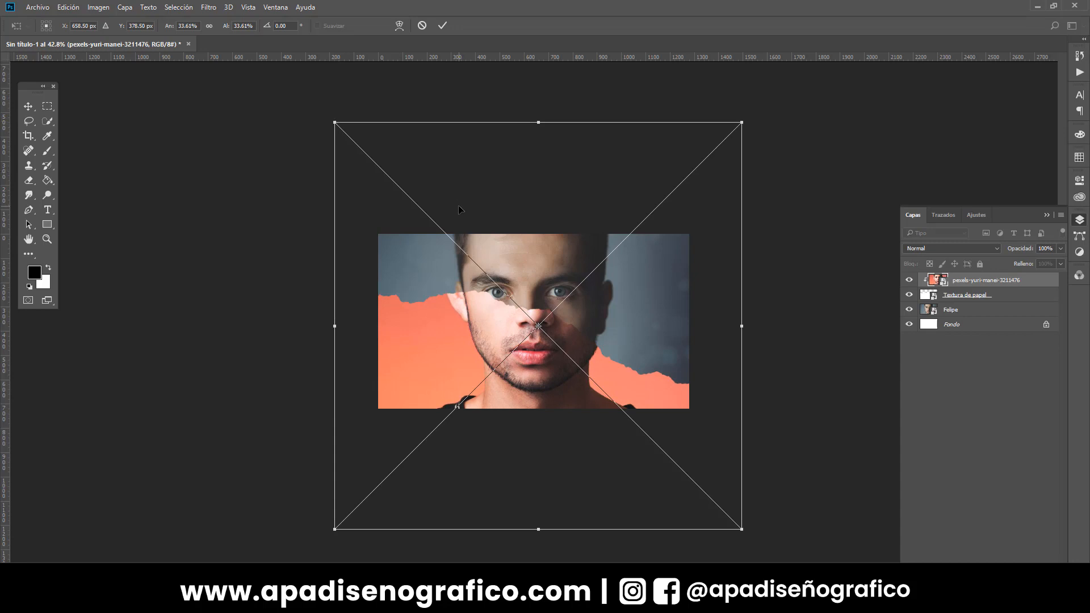
Step: Nudge the clipped portrait down to about Y 426.5 px so its nose and mouth line up under the other man's eyes
{"action": "key", "text": "shift+Down"}
{"action": "key", "text": "shift+Down"}
{"action": "key", "text": "shift+Down"}
{"action": "key", "text": "shift+Down"}
{"action": "key", "text": "shift+Down"}
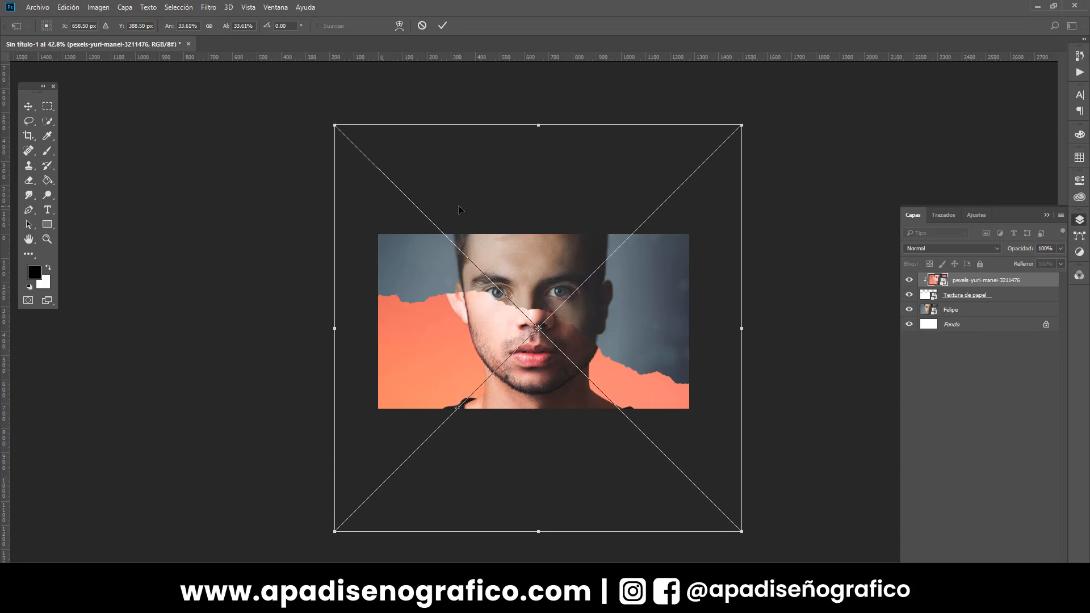
{"action": "key", "text": "shift+Down"}
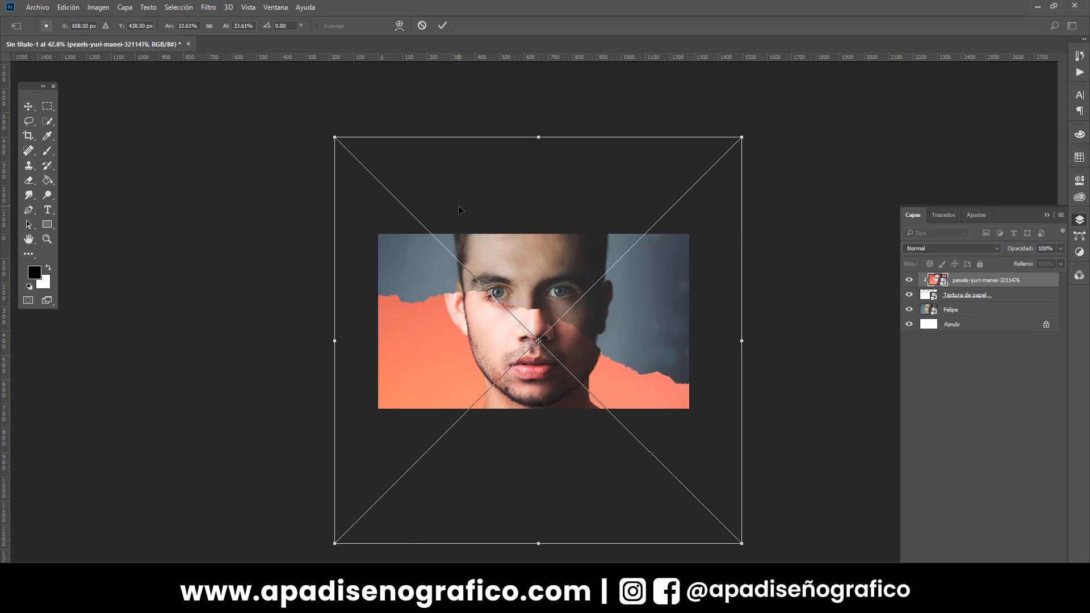
{"action": "key", "text": "Up"}
{"action": "key", "text": "Up"}
{"action": "key", "text": "Up"}
{"action": "key", "text": "Up"}
{"action": "key", "text": "Up"}
{"action": "key", "text": "Up"}
{"action": "key", "text": "Up"}
{"action": "key", "text": "Up"}
{"action": "key", "text": "Up"}
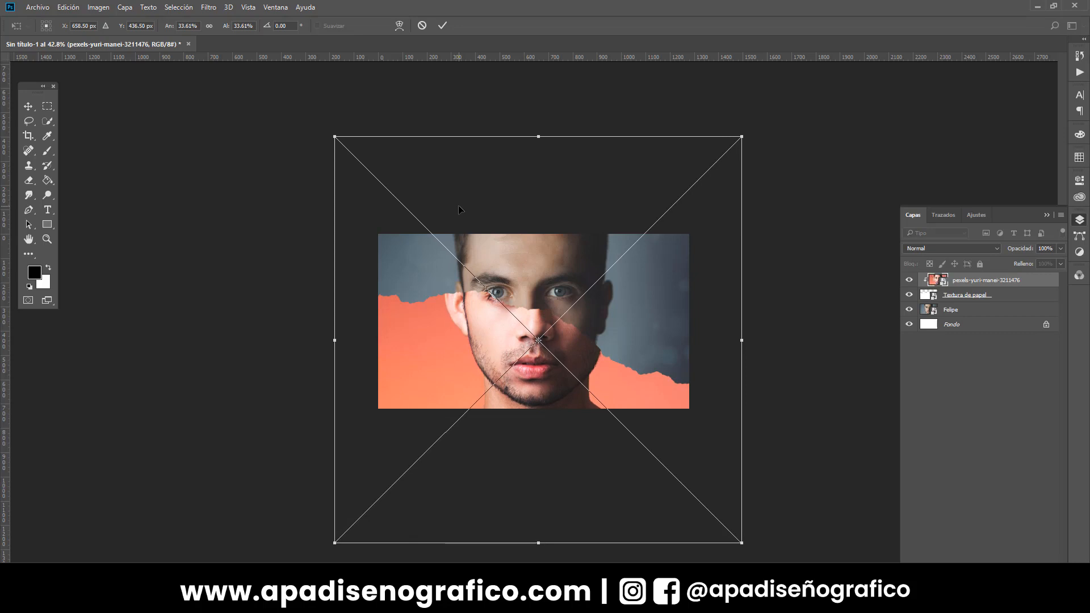
{"action": "key", "text": "Up"}
{"action": "key", "text": "Up"}
{"action": "key", "text": "Up"}
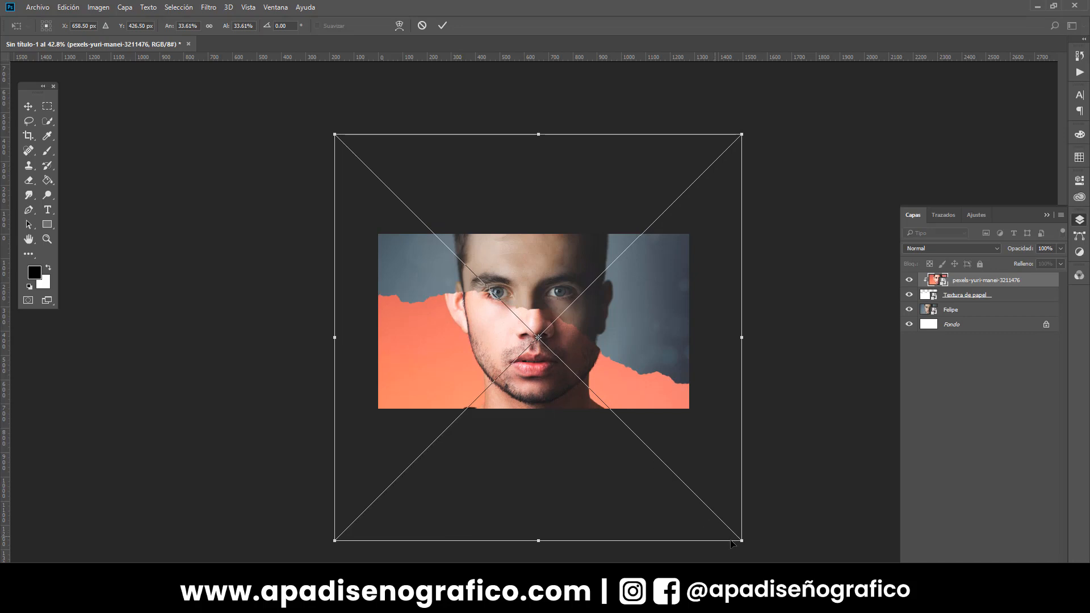
Step: Reduce the clipped portrait to about 32.4%, fine-tune its alignment with the face behind, and commit the transform
{"action": "left_click_drag", "start_coordinate": [742, 541], "coordinate": [735, 534]}
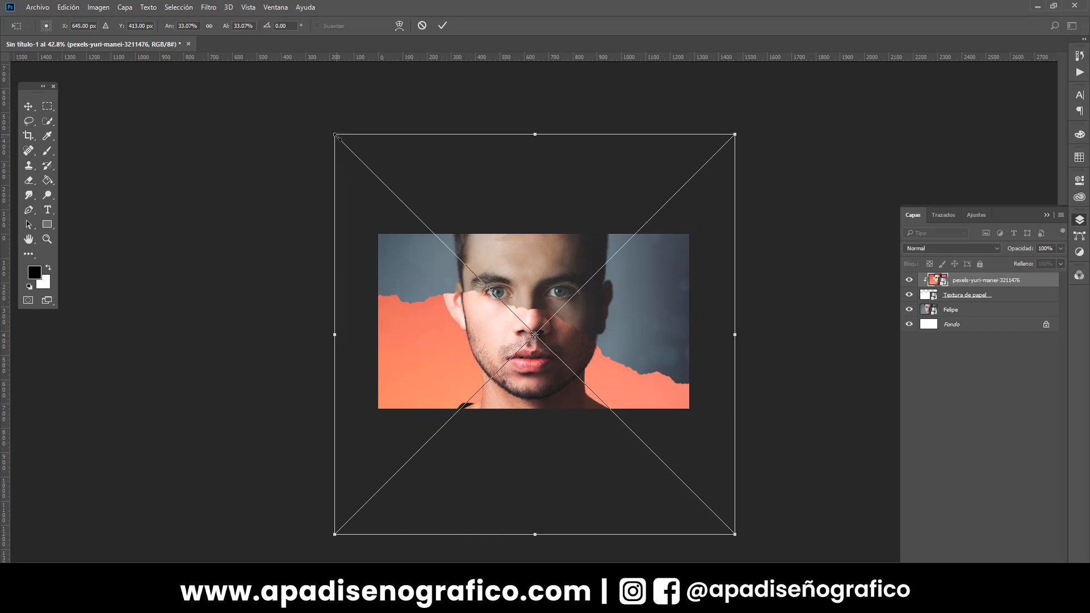
{"action": "left_click_drag", "start_coordinate": [334, 134], "coordinate": [338, 138]}
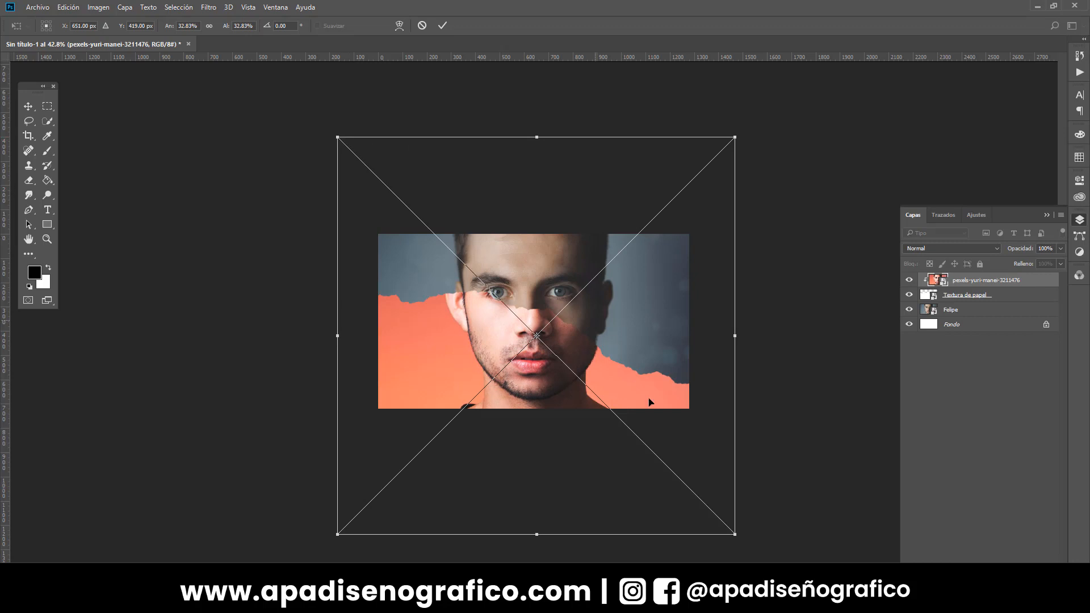
{"action": "left_click_drag", "start_coordinate": [736, 534], "coordinate": [733, 530]}
{"action": "key", "text": "Right"}
{"action": "key", "text": "Right"}
{"action": "key", "text": "Right"}
{"action": "key", "text": "Right"}
{"action": "key", "text": "Right"}
{"action": "key", "text": "Right"}
{"action": "key", "text": "Right"}
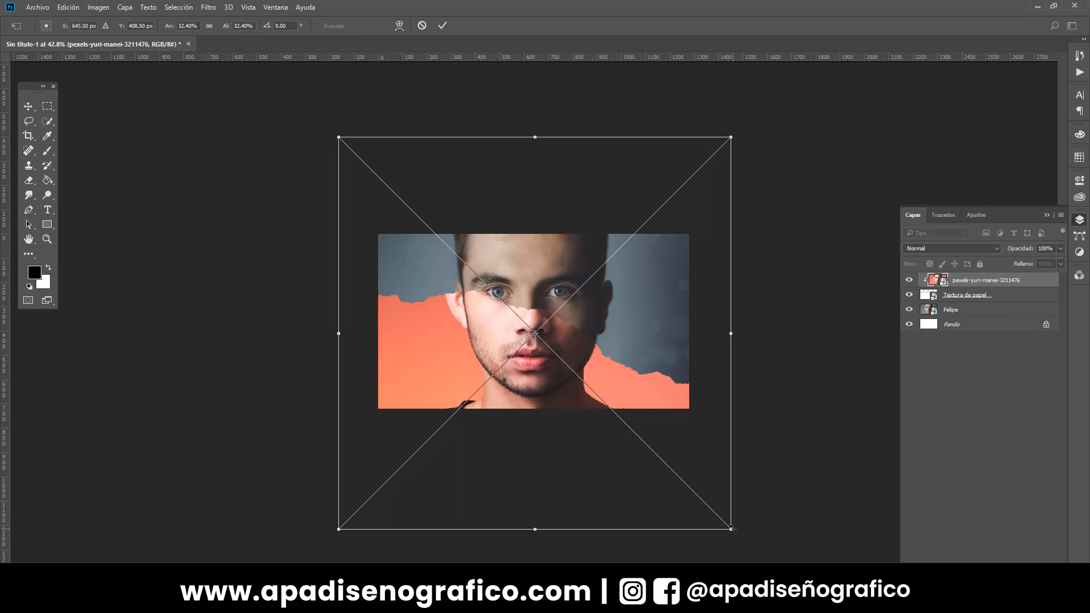
{"action": "key", "text": "Return"}
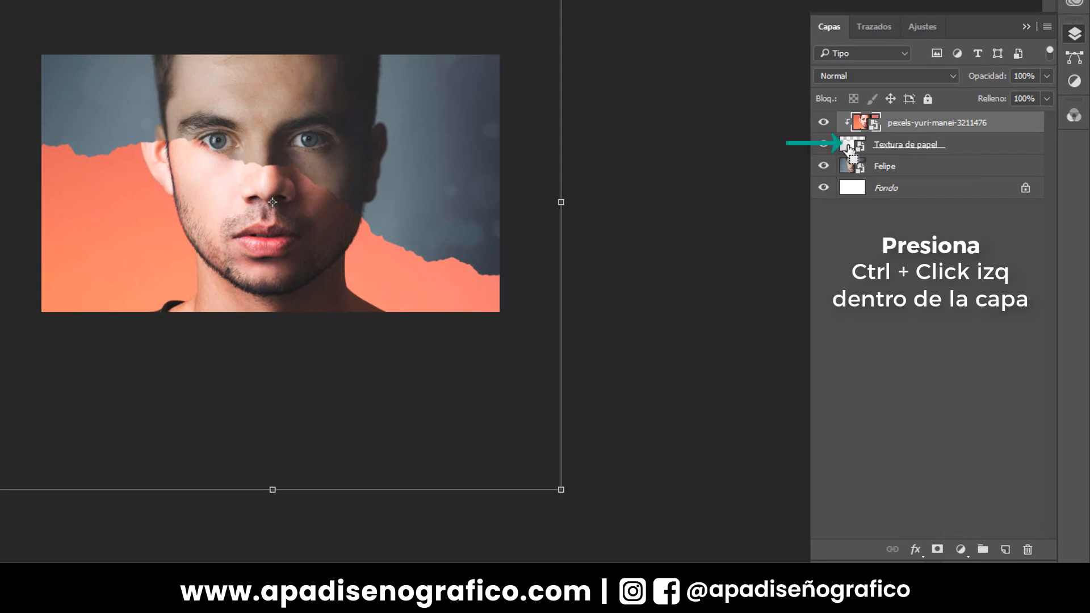
Step: Load the outline of "Textura de papel" as a selection and add it as a layer mask to the clipped orange portrait
{"action": "left_click", "coordinate": [849, 146], "text": "ctrl"}
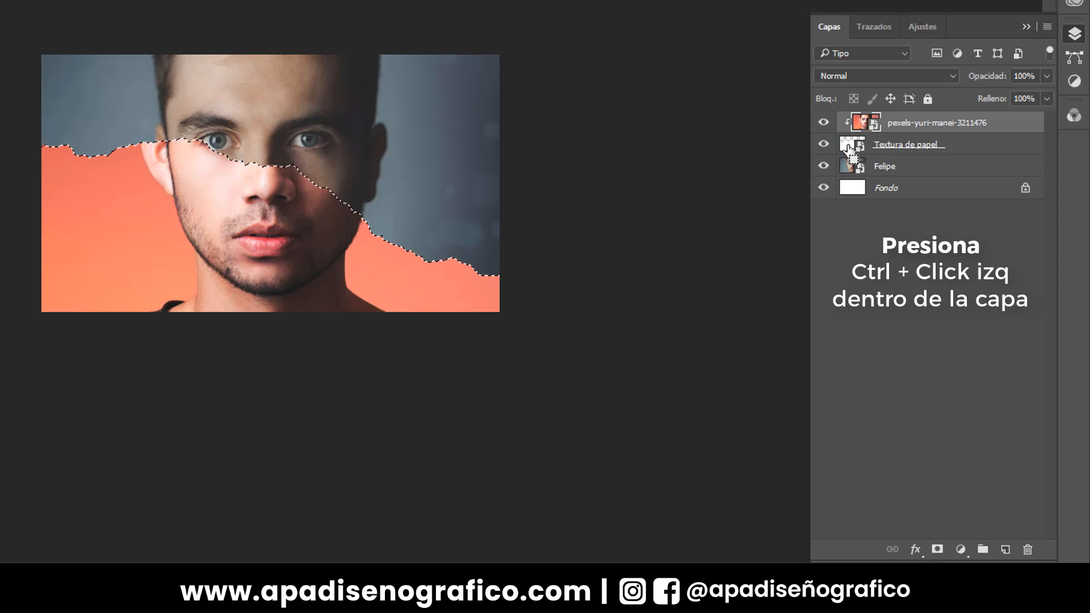
{"action": "left_click", "coordinate": [916, 146]}
{"action": "left_click", "coordinate": [916, 126]}
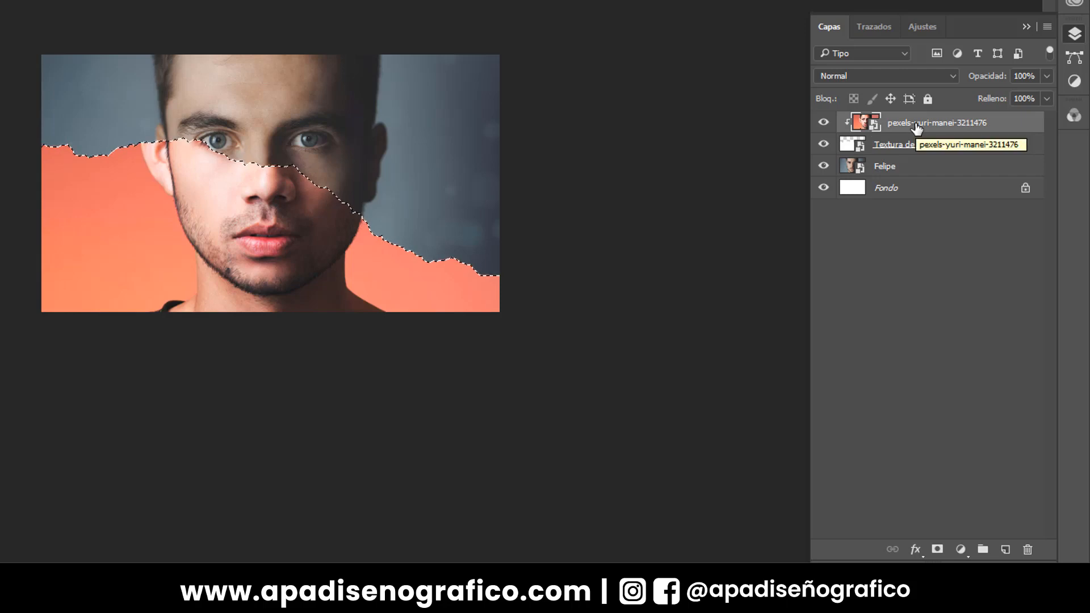
{"action": "left_click", "coordinate": [937, 549]}
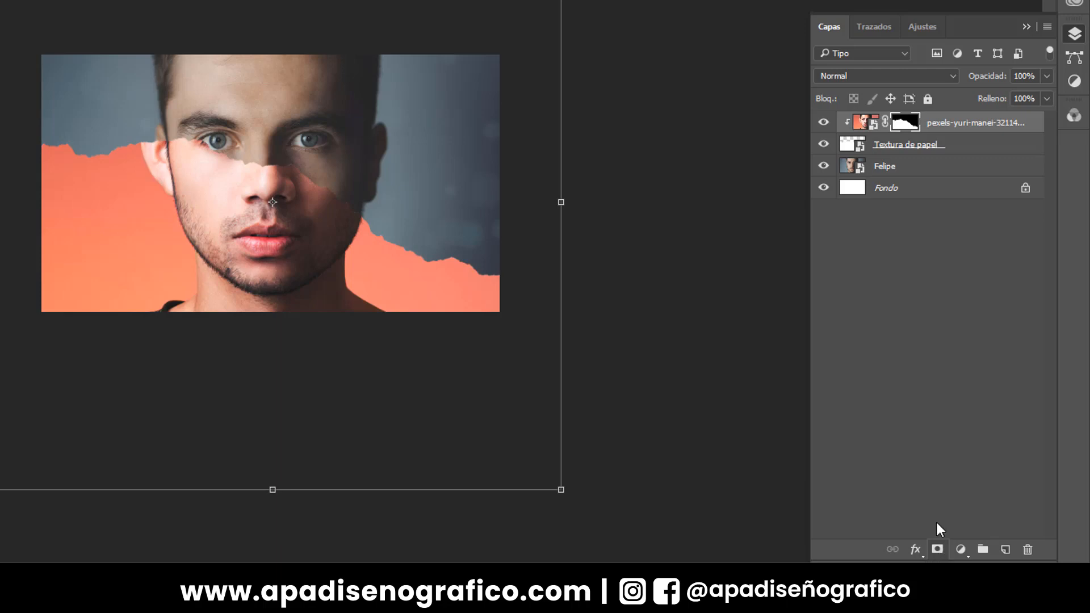
Step: Nudge the masked orange portrait slightly down to expose a white paper border along the torn edge
{"action": "left_click", "coordinate": [861, 128]}
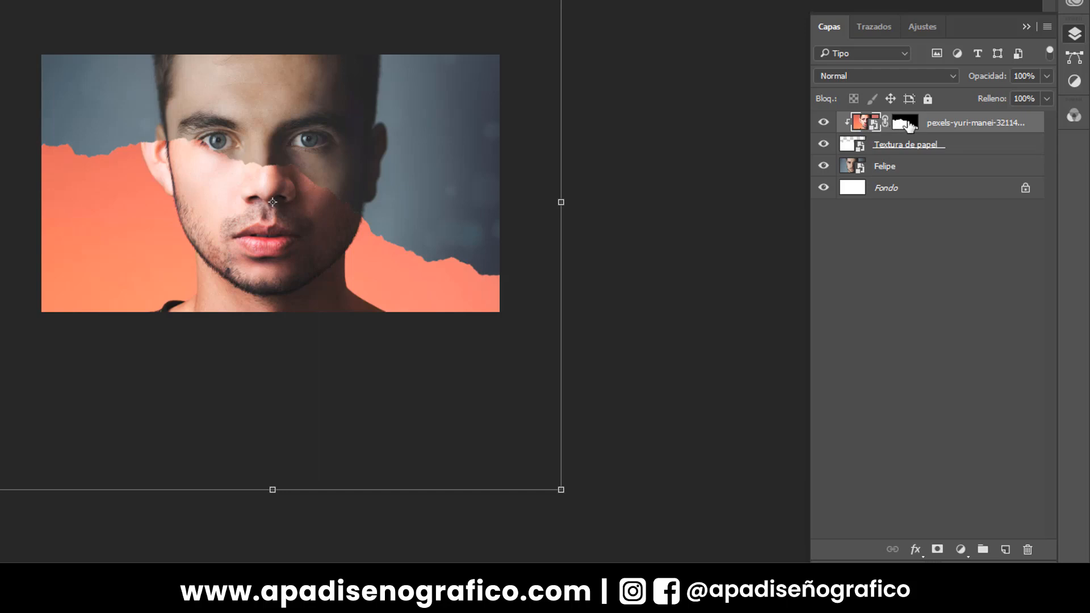
{"action": "left_click", "coordinate": [907, 123]}
{"action": "left_click", "coordinate": [861, 122]}
{"action": "key", "text": "shift+Down"}
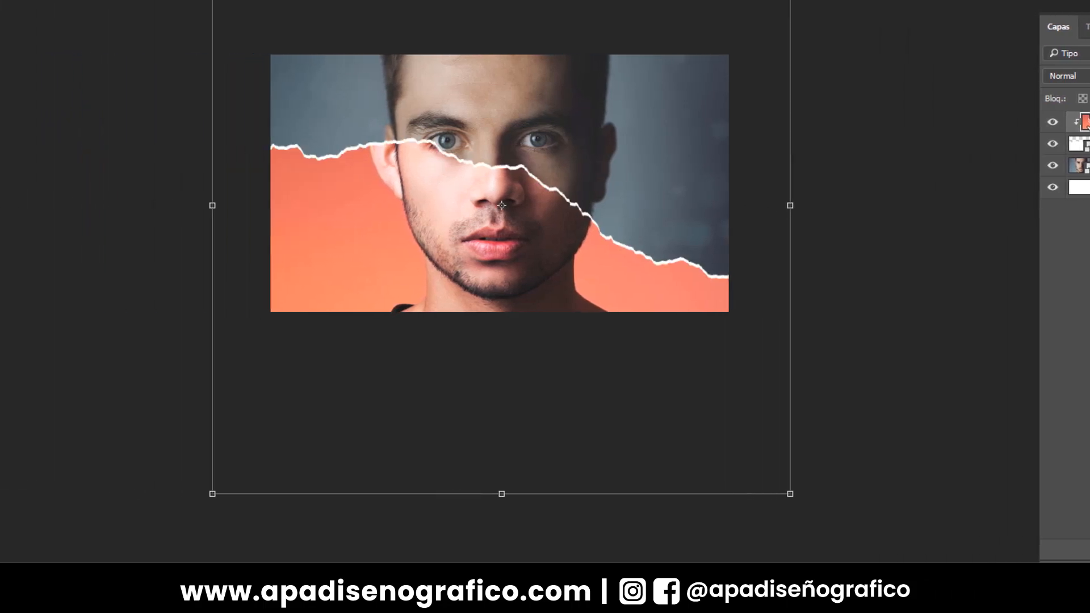
{"action": "key", "text": "shift+Down"}
{"action": "key", "text": "Up"}
{"action": "key", "text": "Up"}
{"action": "key", "text": "Up"}
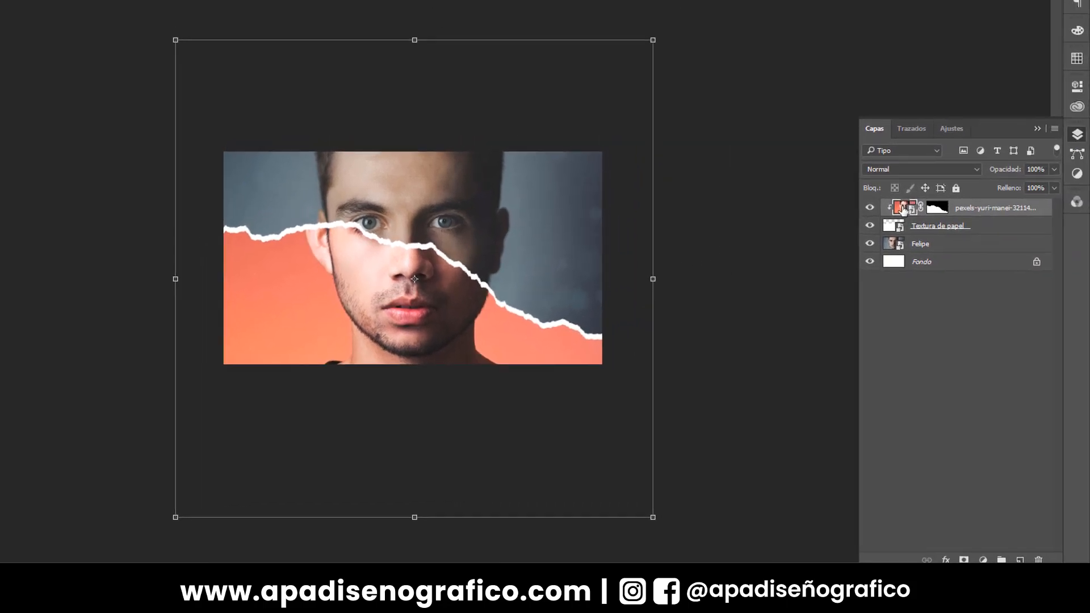
Step: Begin a free transform of the "Textura de papel" layer and switch it to Warp (Deformar) mode
{"action": "left_click", "coordinate": [976, 228]}
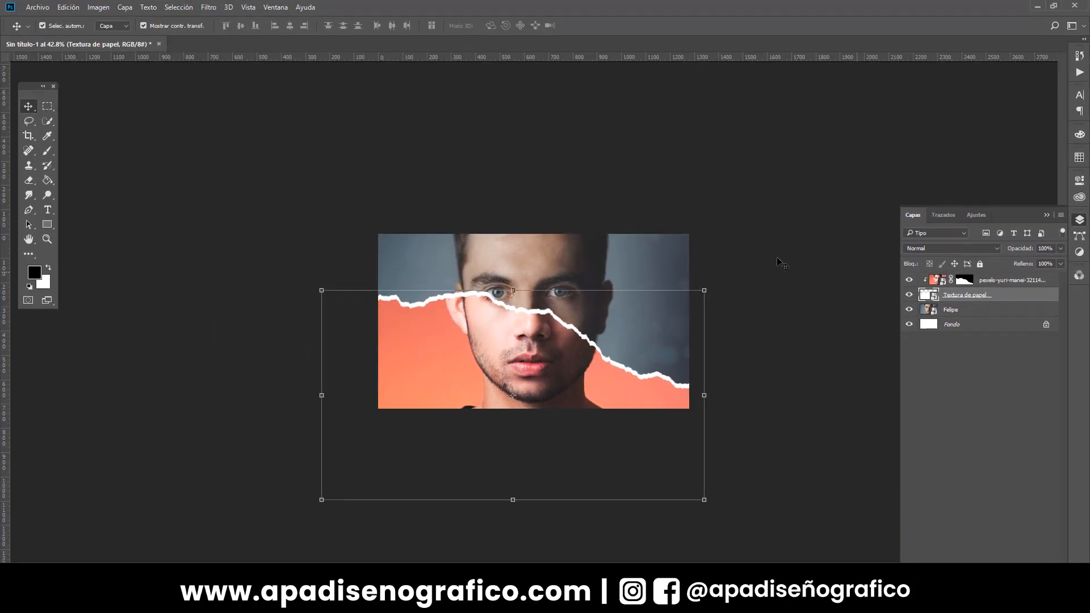
{"action": "left_click", "coordinate": [61, 7]}
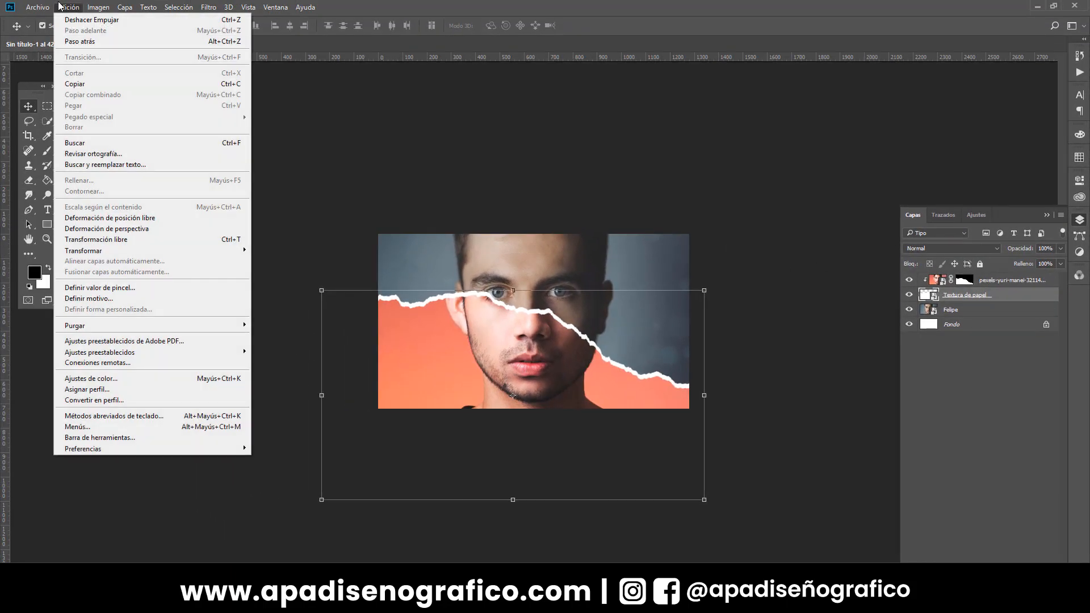
{"action": "left_click", "coordinate": [90, 236]}
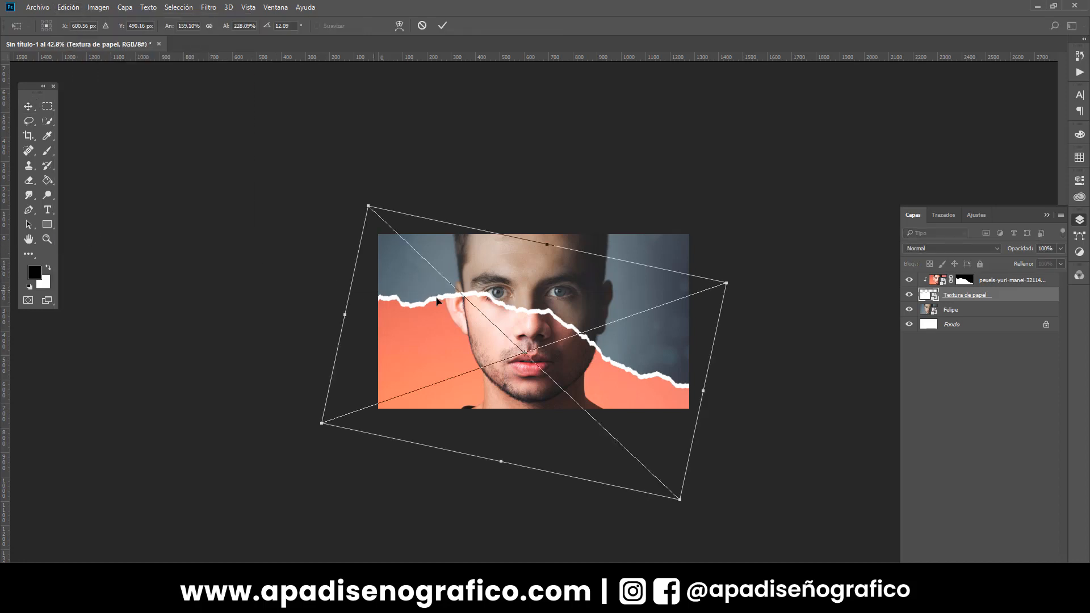
{"action": "right_click", "coordinate": [529, 308]}
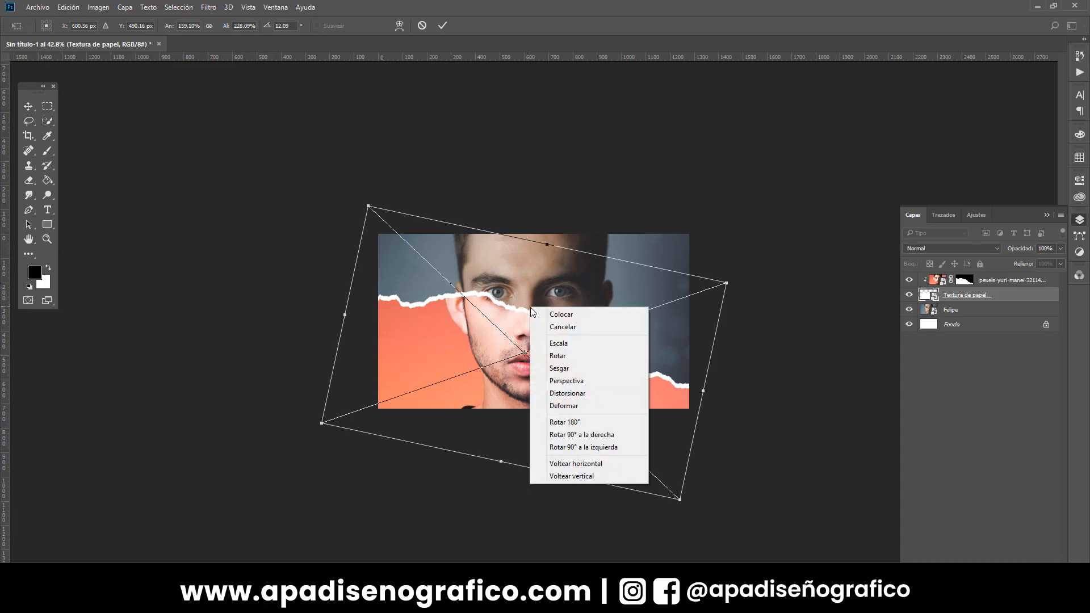
{"action": "left_click", "coordinate": [553, 404]}
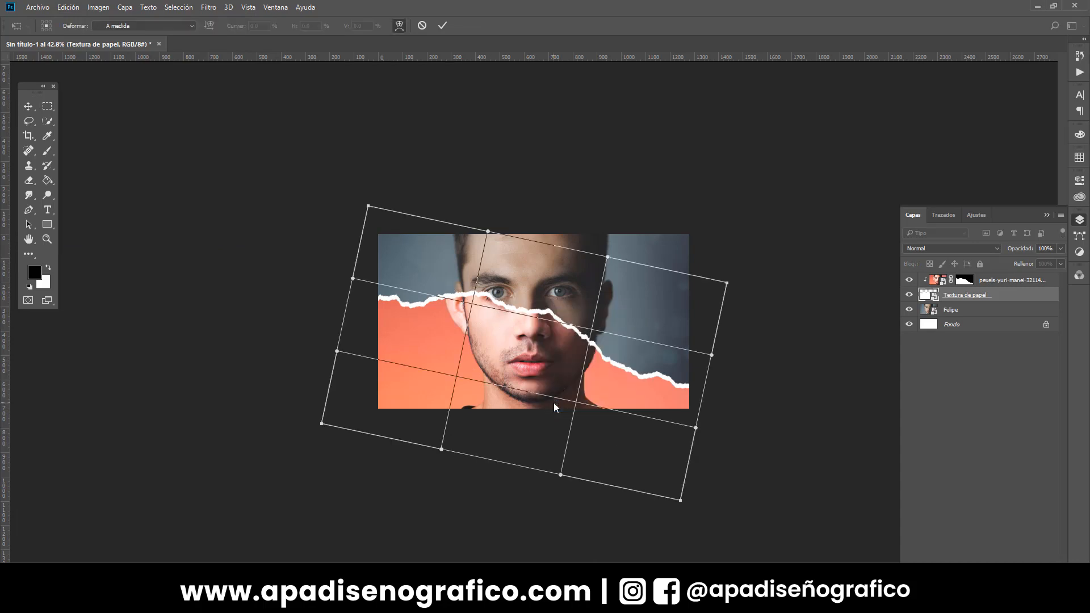
{"action": "scroll", "coordinate": [557, 335], "scroll_direction": "up", "scroll_amount": 3}
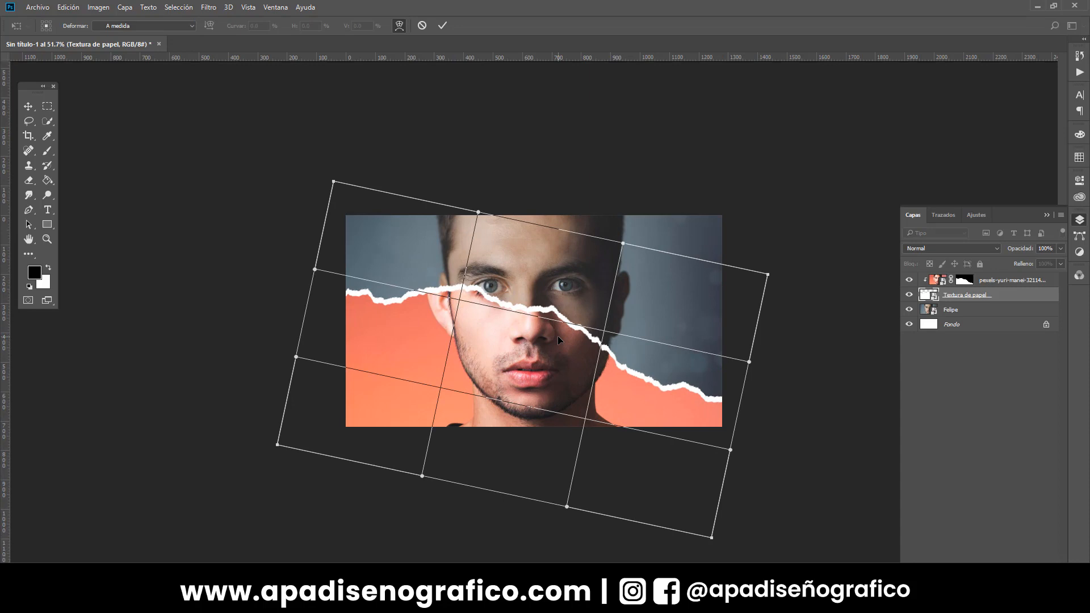
{"action": "scroll", "coordinate": [557, 336], "scroll_direction": "up", "scroll_amount": 2}
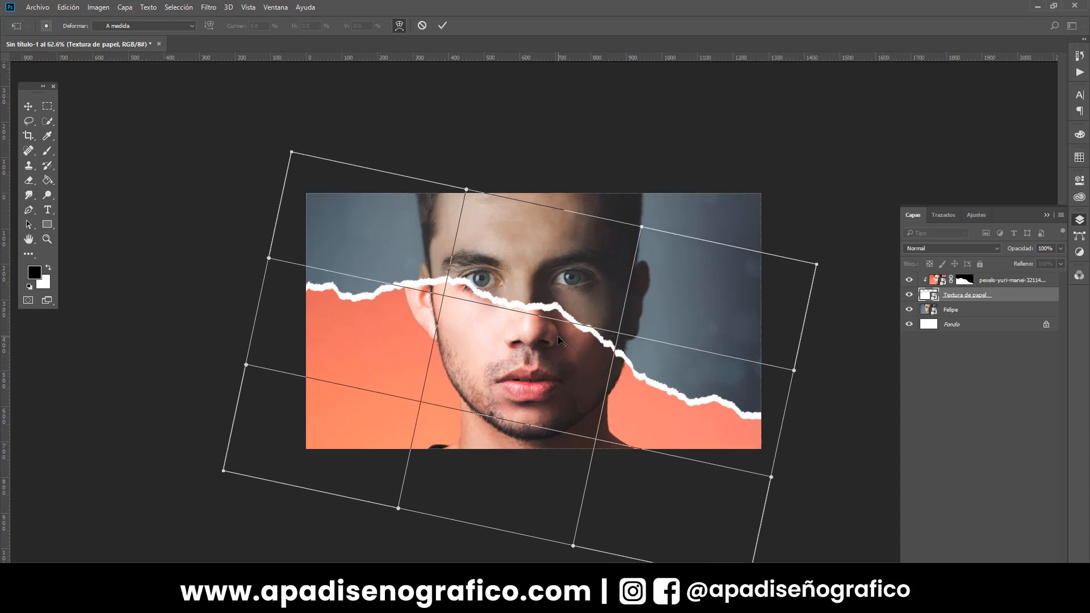
{"action": "scroll", "coordinate": [558, 335], "scroll_direction": "down", "scroll_amount": 1}
{"action": "scroll", "coordinate": [557, 336], "scroll_direction": "up", "scroll_amount": 1}
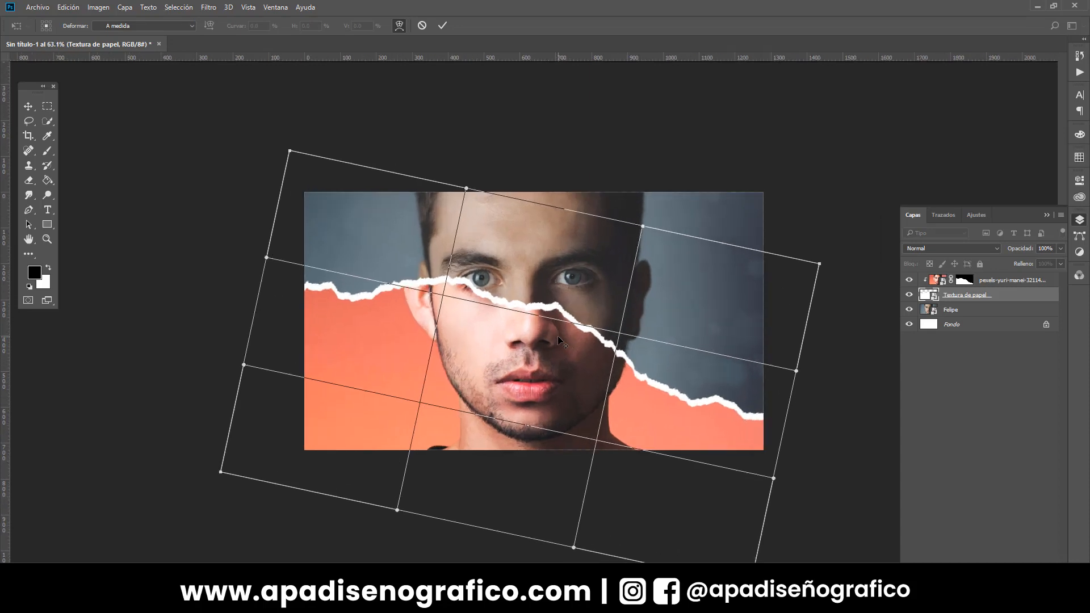
{"action": "scroll", "coordinate": [557, 336], "scroll_direction": "up", "scroll_amount": 1}
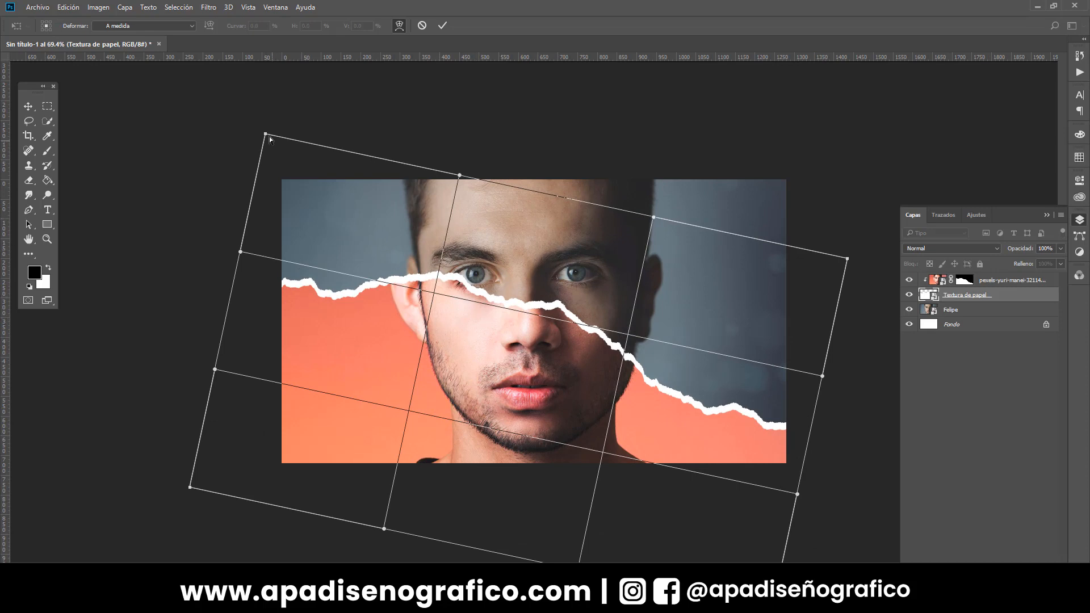
Step: Warp the paper's upper-left corner, upper-right curve and the torn edge beside the cheek to vary the white border's thickness
{"action": "left_click_drag", "start_coordinate": [268, 135], "coordinate": [273, 136]}
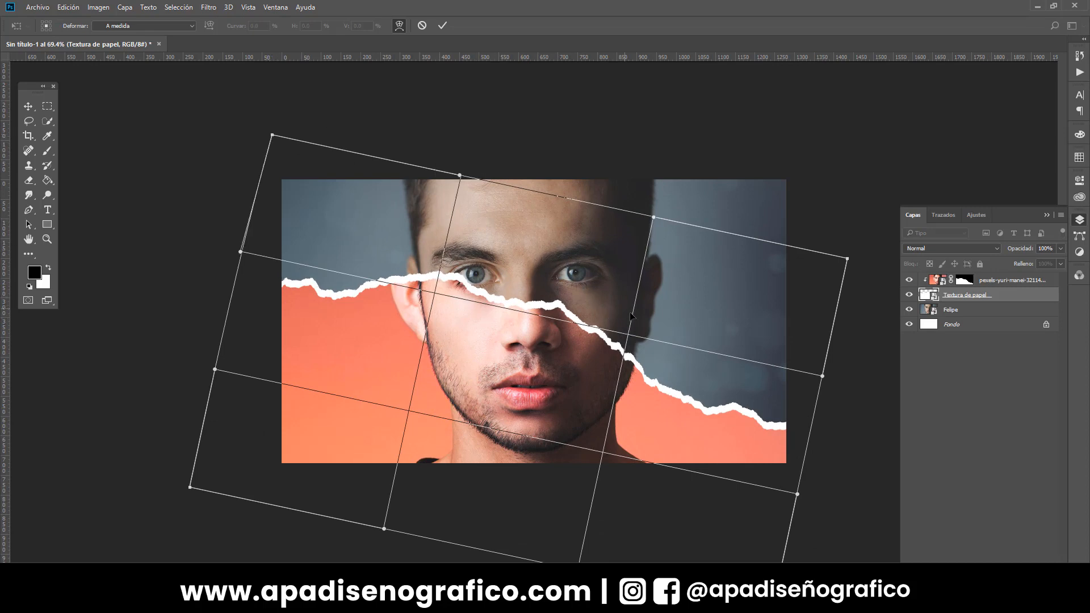
{"action": "left_click_drag", "start_coordinate": [653, 218], "coordinate": [640, 223]}
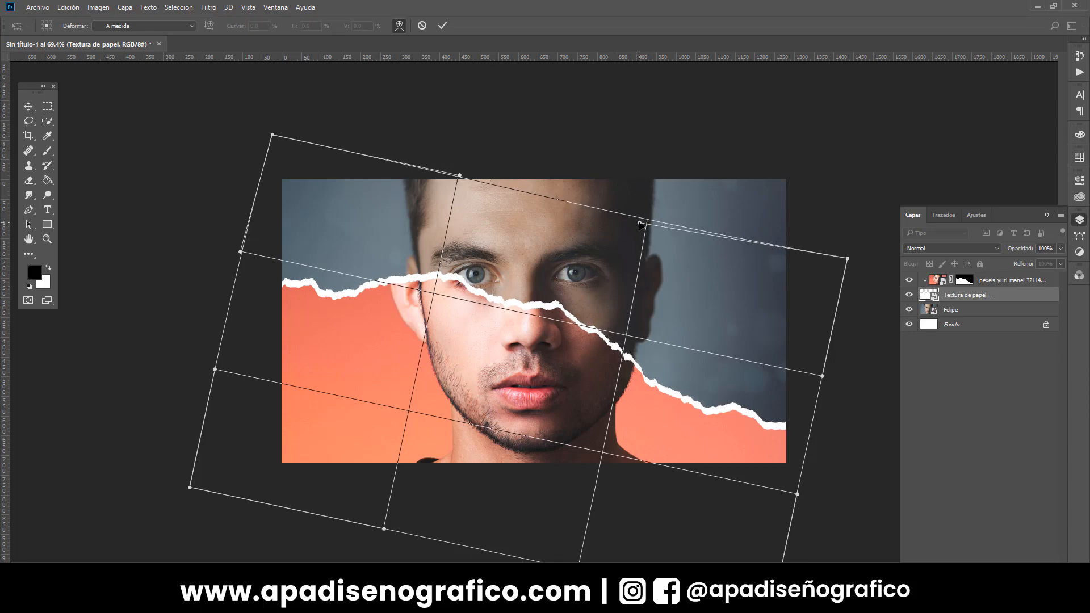
{"action": "left_click_drag", "start_coordinate": [625, 333], "coordinate": [623, 338]}
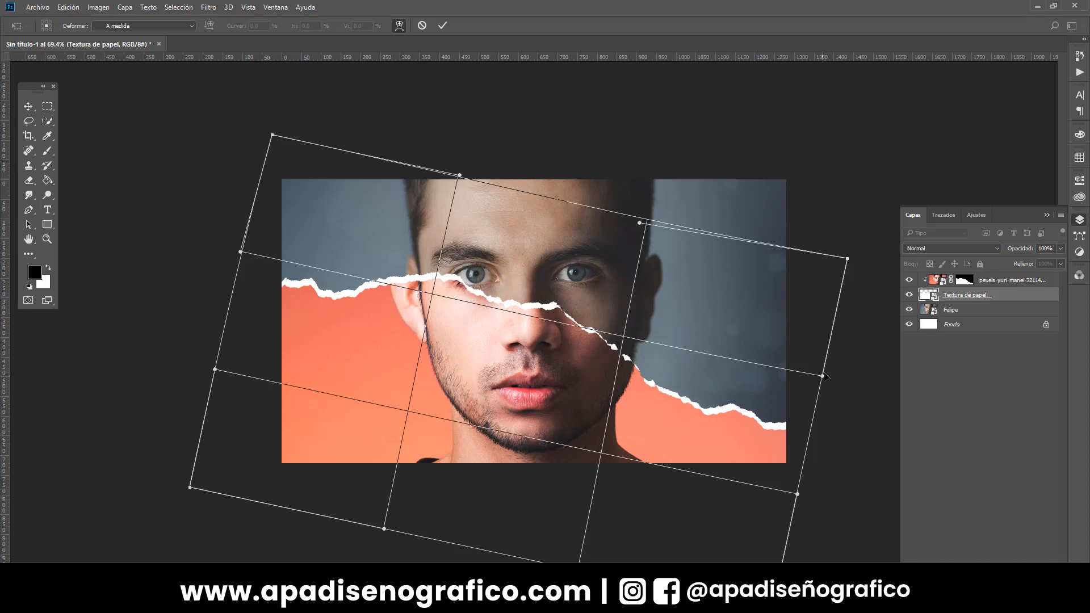
{"action": "left_click_drag", "start_coordinate": [823, 375], "coordinate": [827, 376]}
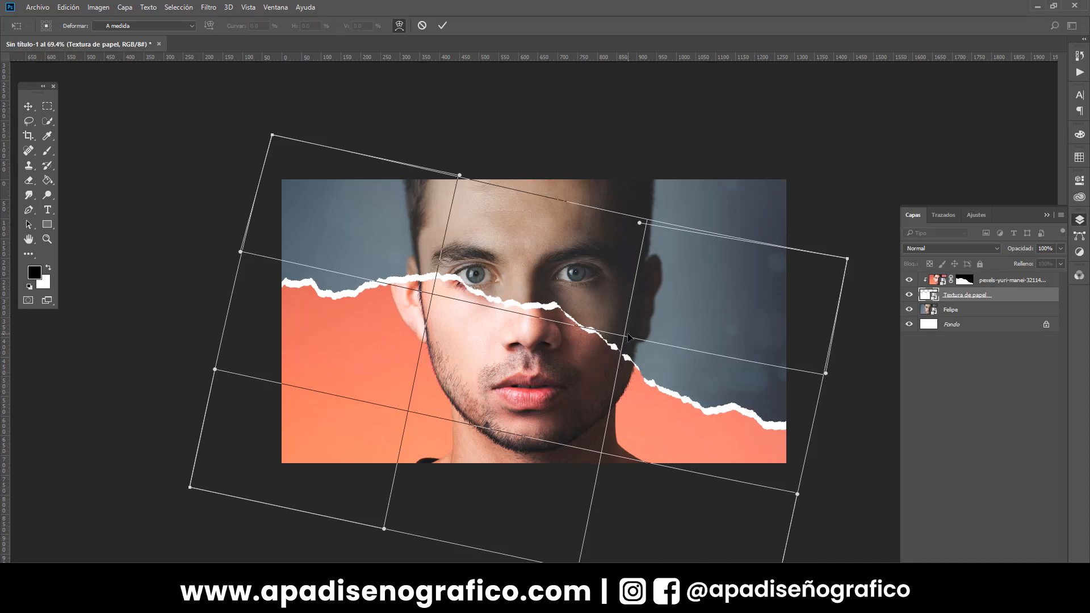
{"action": "left_click_drag", "start_coordinate": [628, 336], "coordinate": [630, 337]}
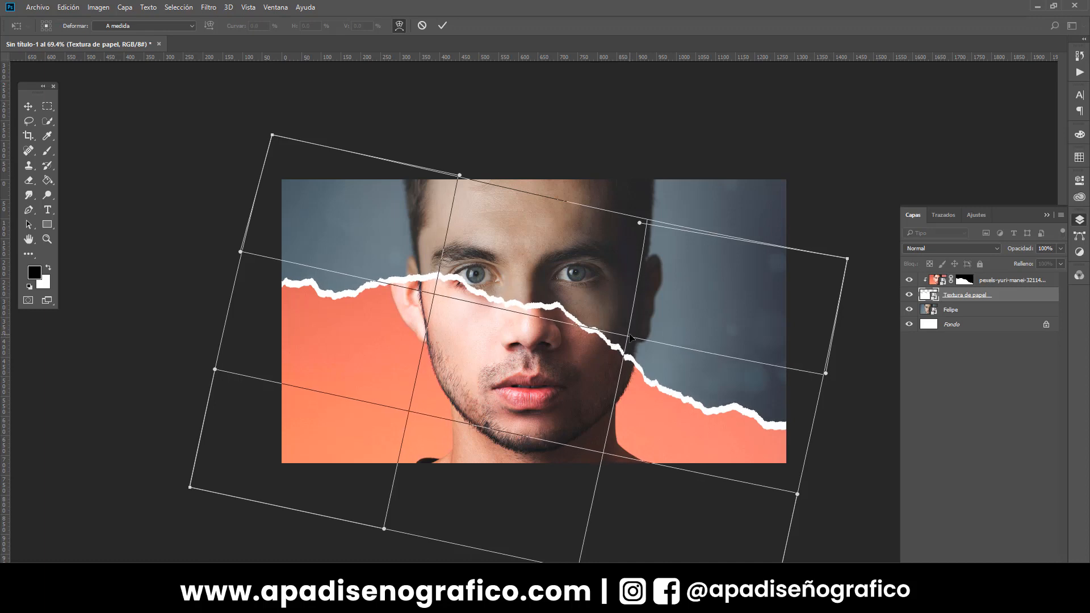
Step: Adjust the warp handles along the paper's upper edge and at both upper corners to refine the uneven white border
{"action": "left_click_drag", "start_coordinate": [459, 174], "coordinate": [466, 175]}
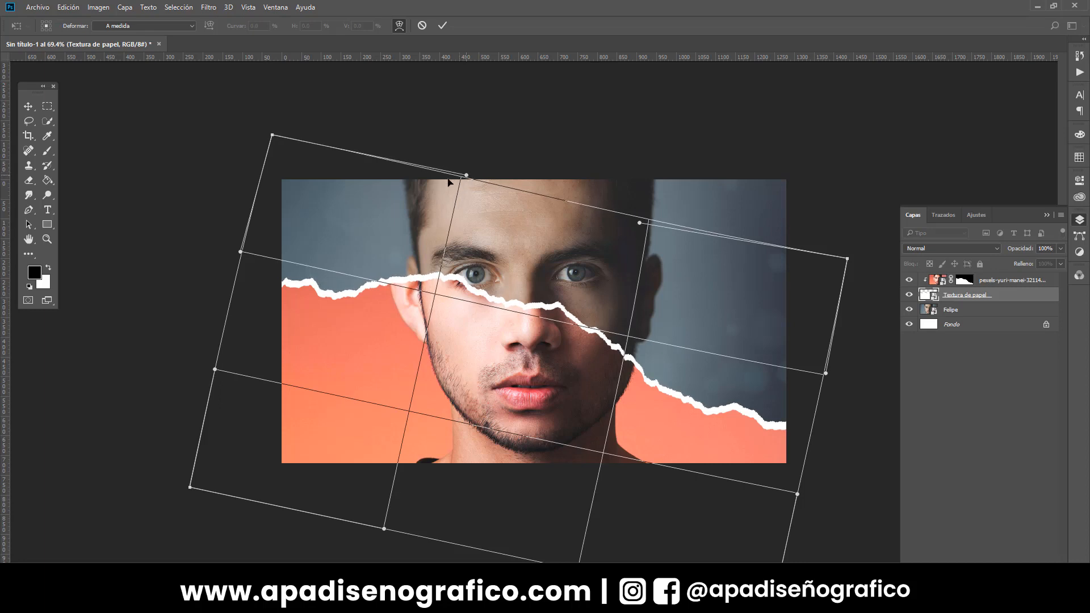
{"action": "left_click_drag", "start_coordinate": [272, 135], "coordinate": [272, 129]}
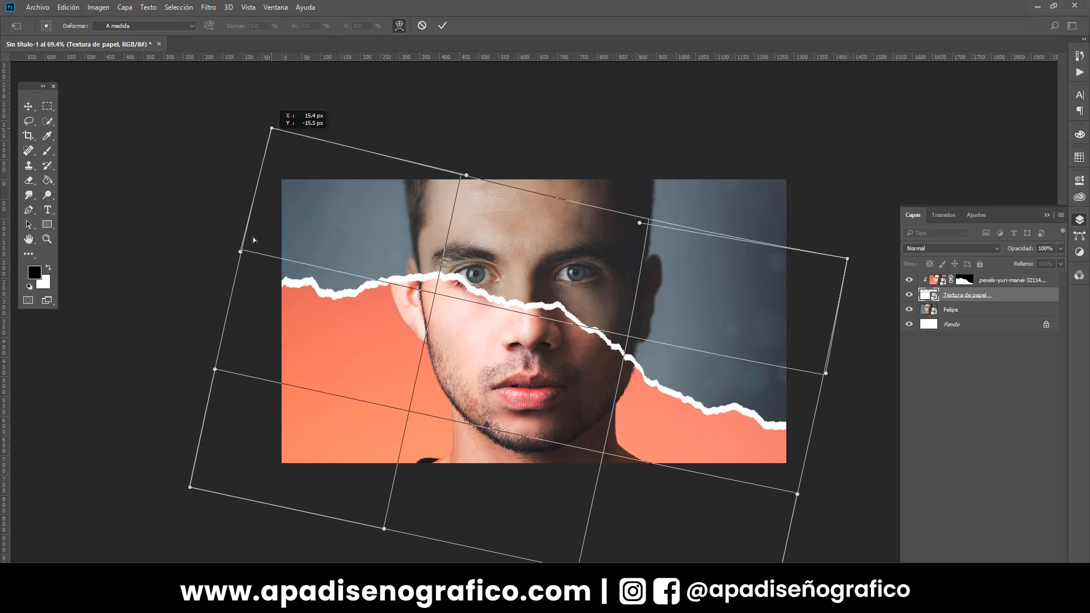
{"action": "left_click_drag", "start_coordinate": [240, 252], "coordinate": [236, 255]}
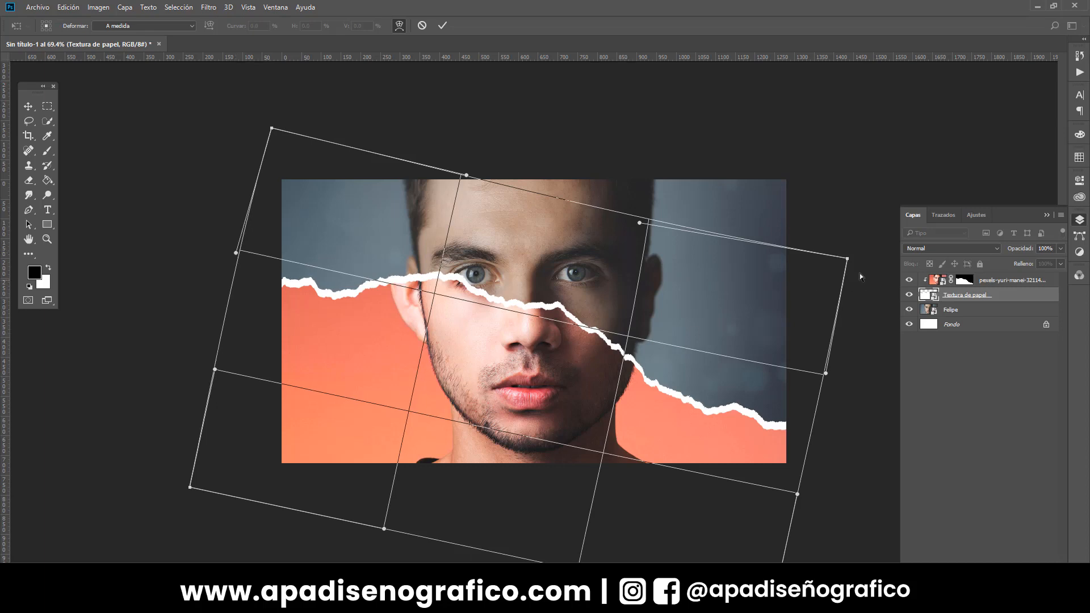
{"action": "left_click_drag", "start_coordinate": [849, 259], "coordinate": [851, 257]}
{"action": "left_click_drag", "start_coordinate": [826, 373], "coordinate": [833, 376]}
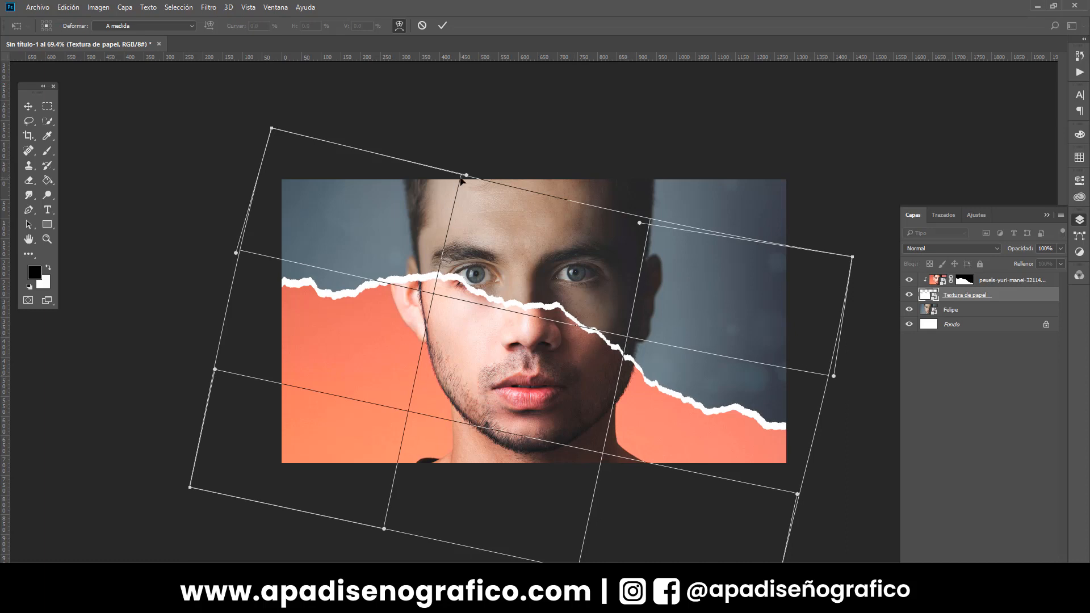
Step: Stretch the paper's upper-left warp corner outward to thicken the white border on that side, and commit the warp
{"action": "left_click_drag", "start_coordinate": [466, 174], "coordinate": [471, 176]}
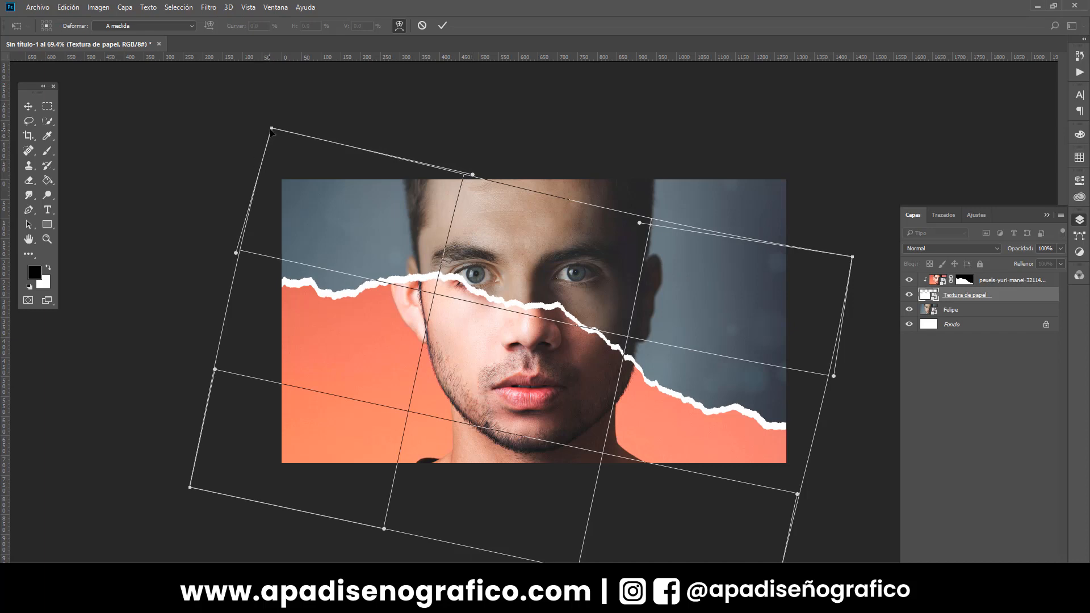
{"action": "left_click_drag", "start_coordinate": [271, 128], "coordinate": [268, 120]}
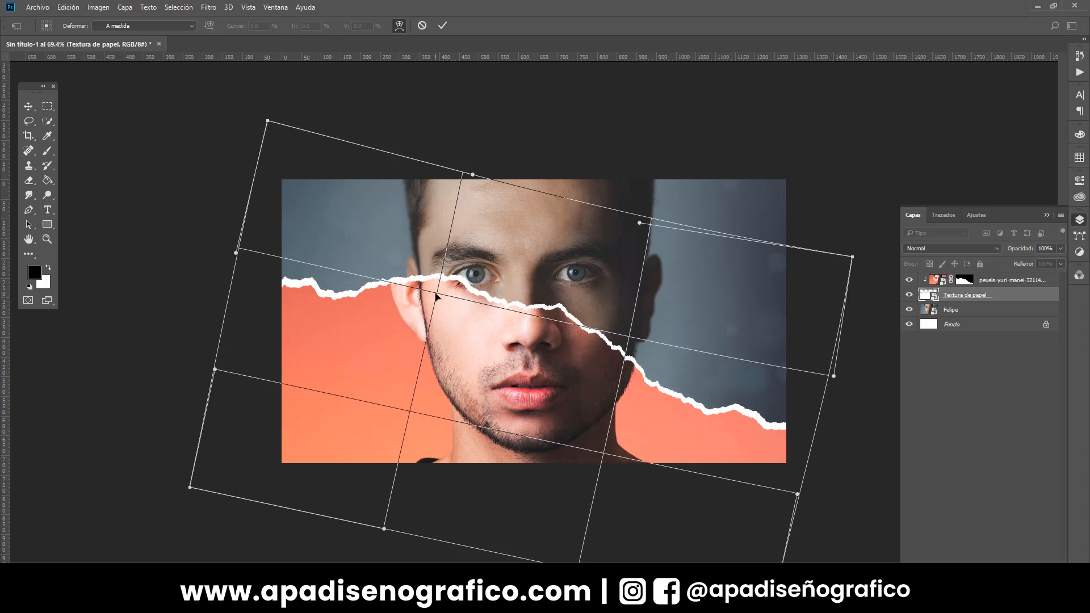
{"action": "left_click_drag", "start_coordinate": [267, 127], "coordinate": [258, 119]}
{"action": "left_click_drag", "start_coordinate": [236, 252], "coordinate": [218, 253]}
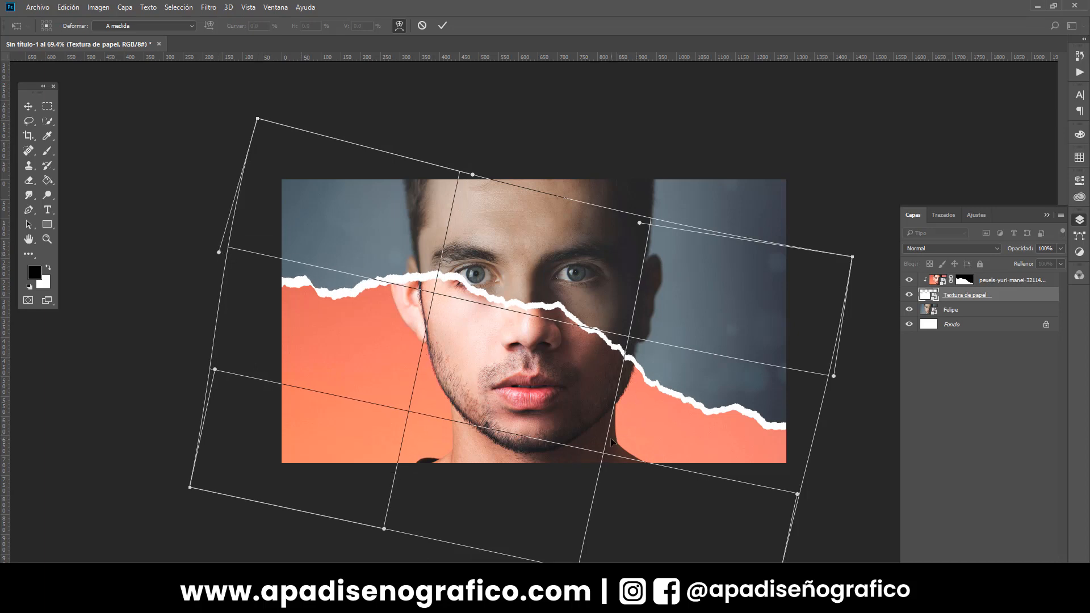
{"action": "right_click", "coordinate": [573, 281]}
{"action": "left_click", "coordinate": [594, 286]}
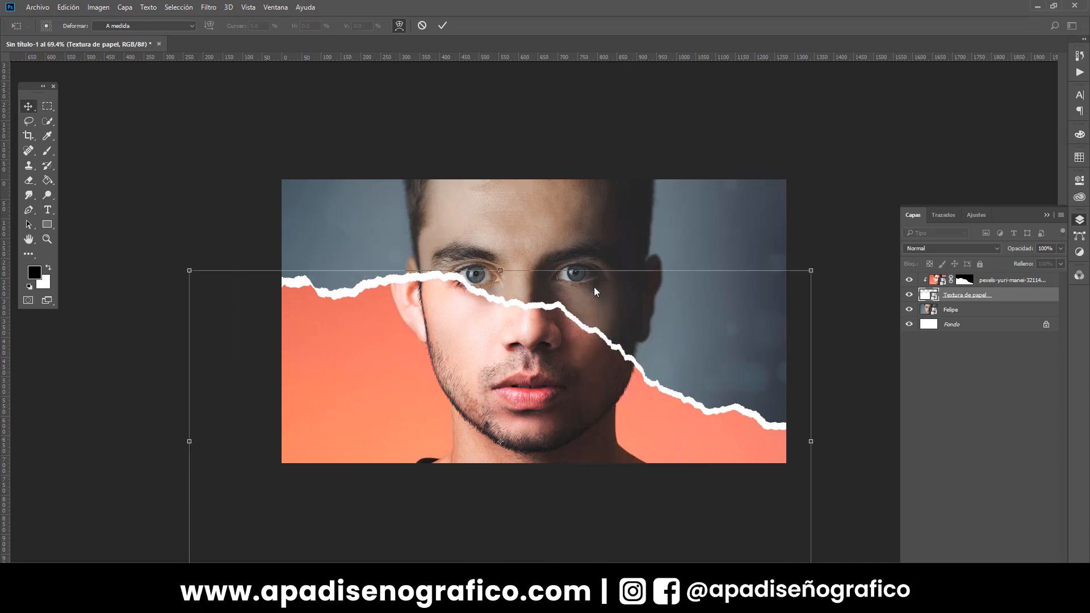
{"action": "key", "text": "Return"}
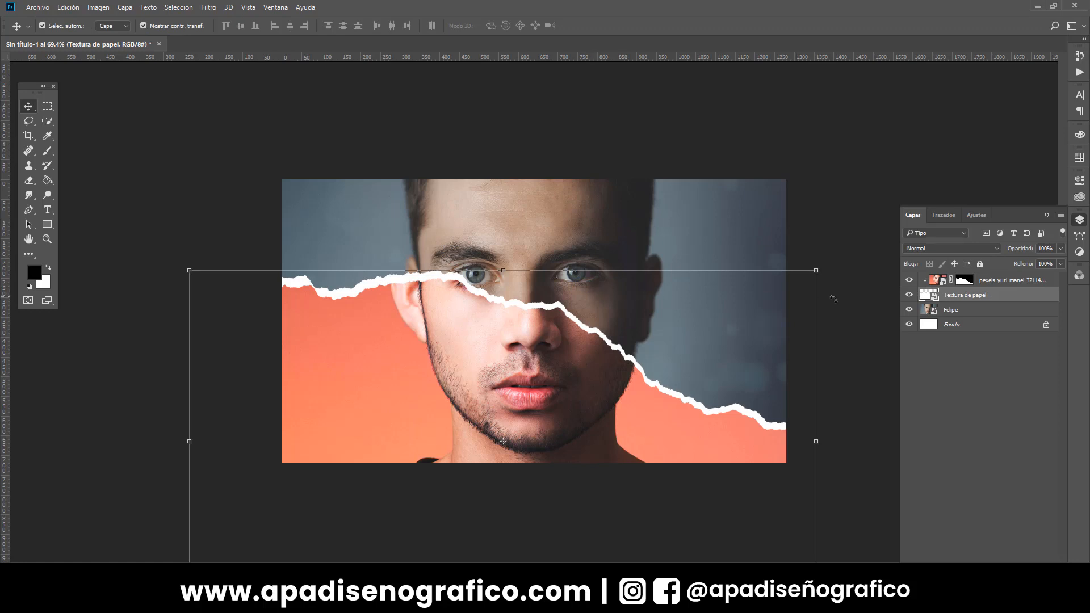
Step: Add a drop shadow (Sombra paralela) to the "Textura de papel" layer, keeping the torn edge visible beside its settings
{"action": "right_click", "coordinate": [1001, 299]}
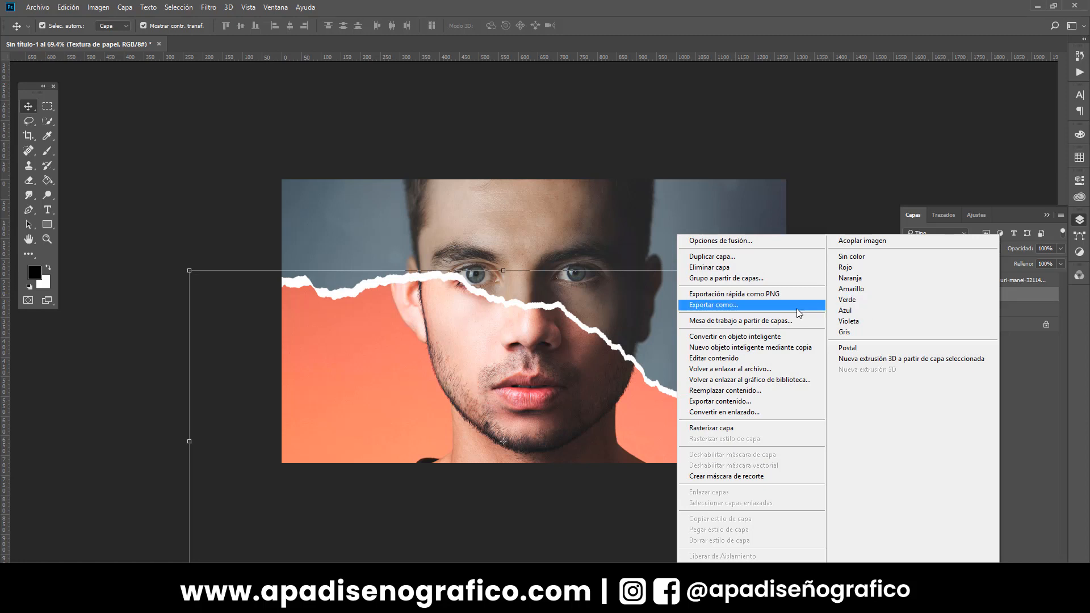
{"action": "left_click", "coordinate": [763, 240]}
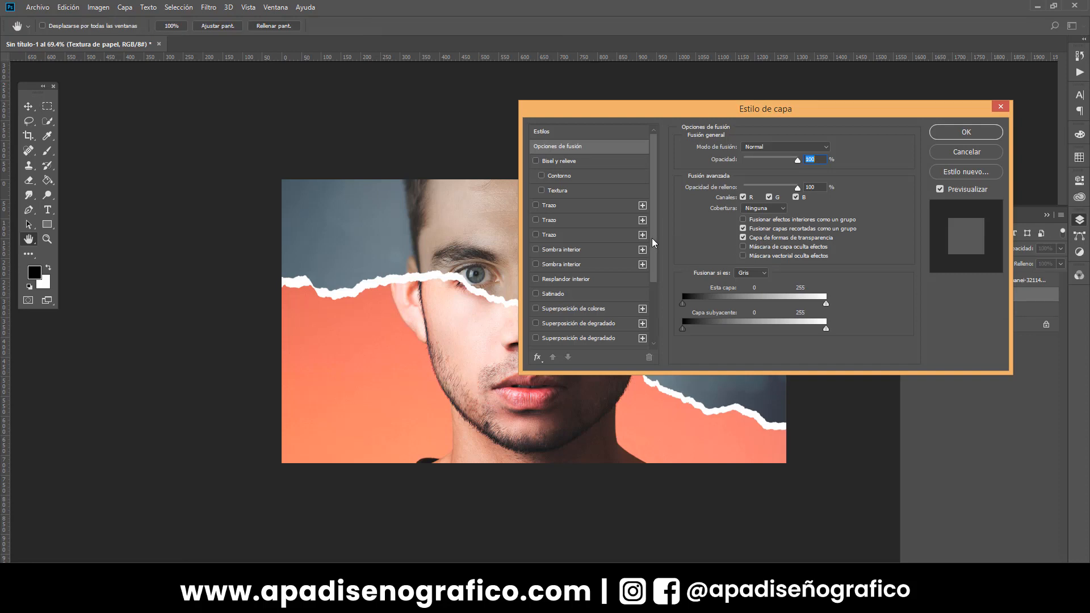
{"action": "left_click_drag", "start_coordinate": [652, 237], "coordinate": [653, 321]}
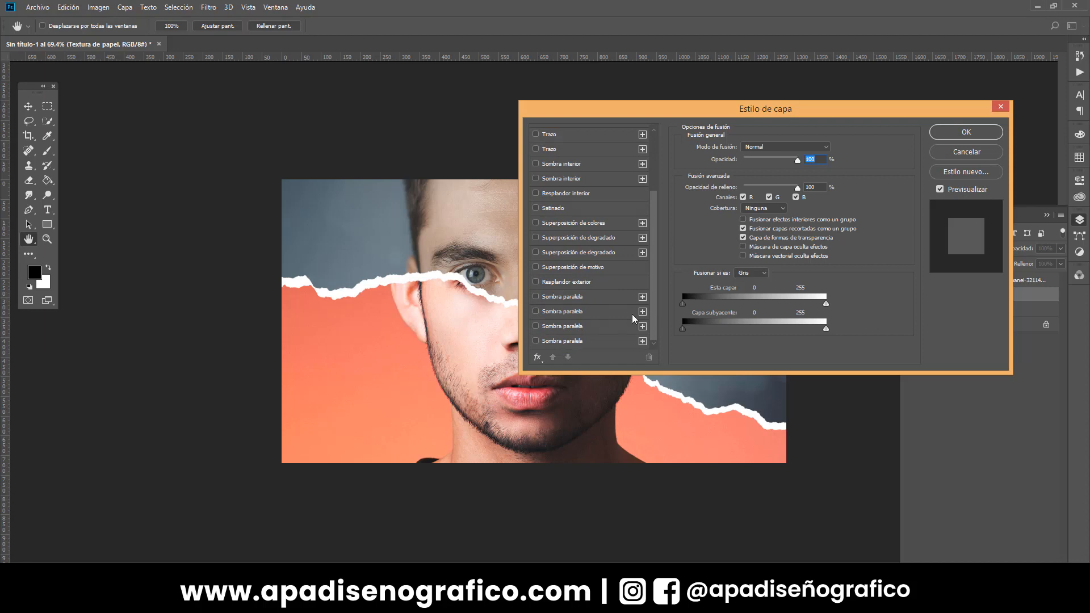
{"action": "left_click", "coordinate": [536, 297]}
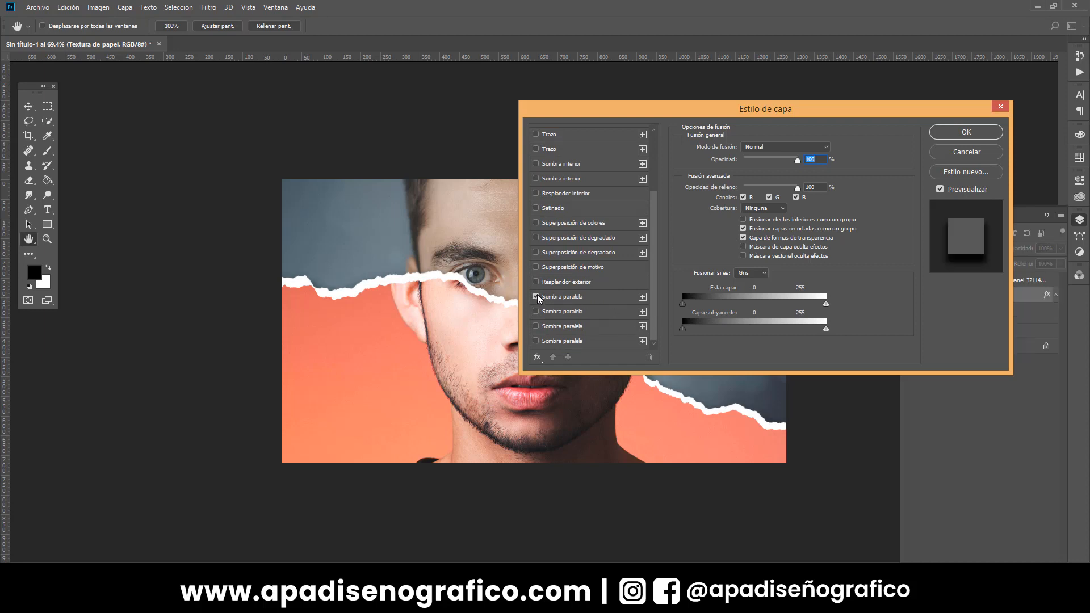
{"action": "left_click", "coordinate": [565, 296]}
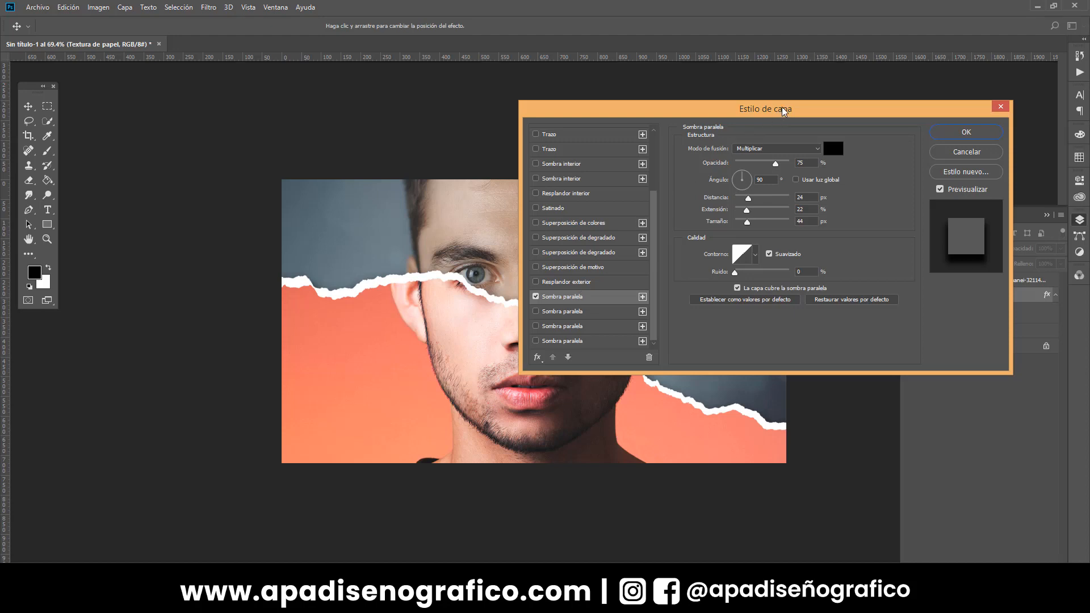
{"action": "left_click_drag", "start_coordinate": [781, 113], "coordinate": [794, 27]}
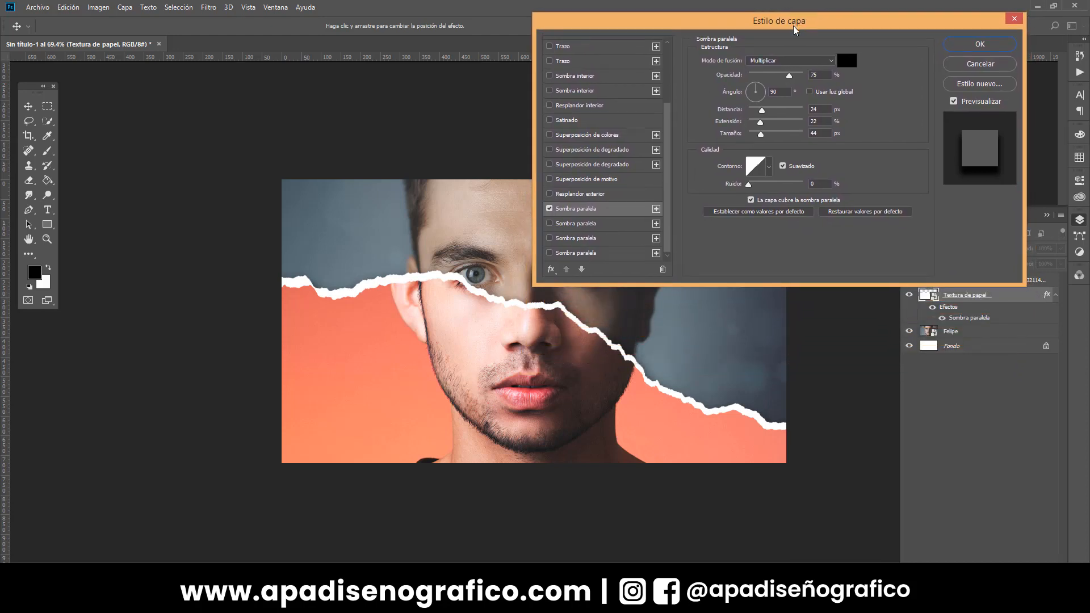
Step: Set the drop shadow's distance to 18 px, spread (Extensión) to 15% and size to 26 px, and apply the layer style
{"action": "left_click", "coordinate": [810, 74]}
{"action": "type", "text": "18"}
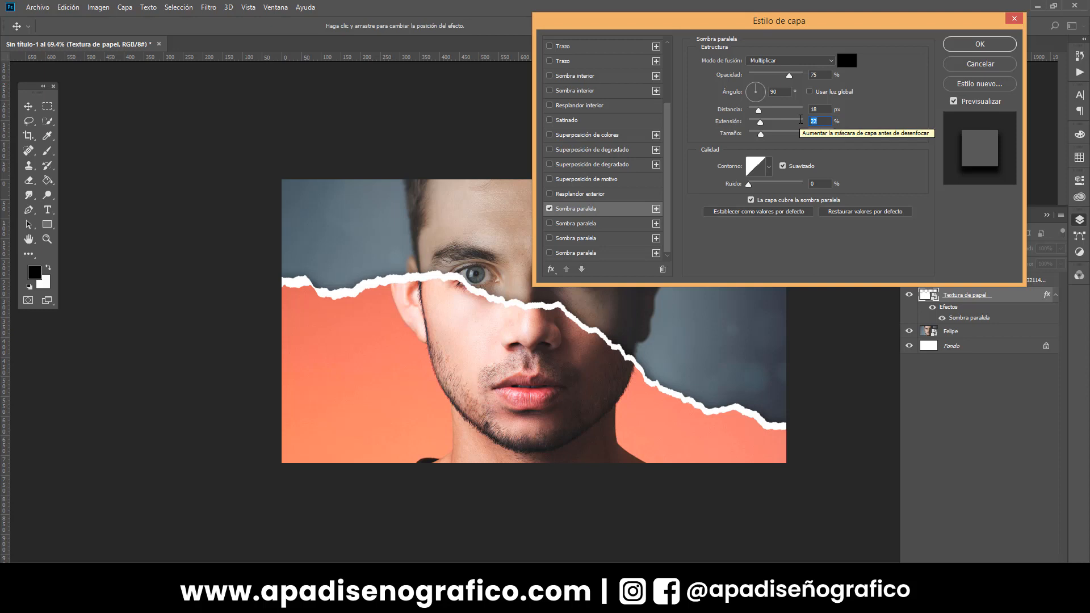
{"action": "type", "text": "15"}
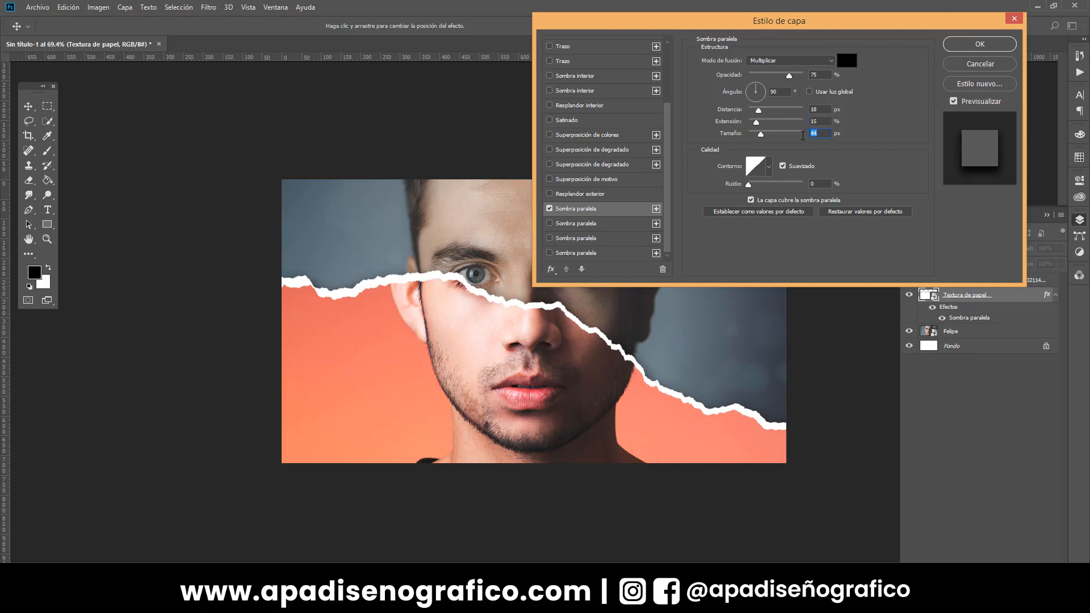
{"action": "type", "text": "26"}
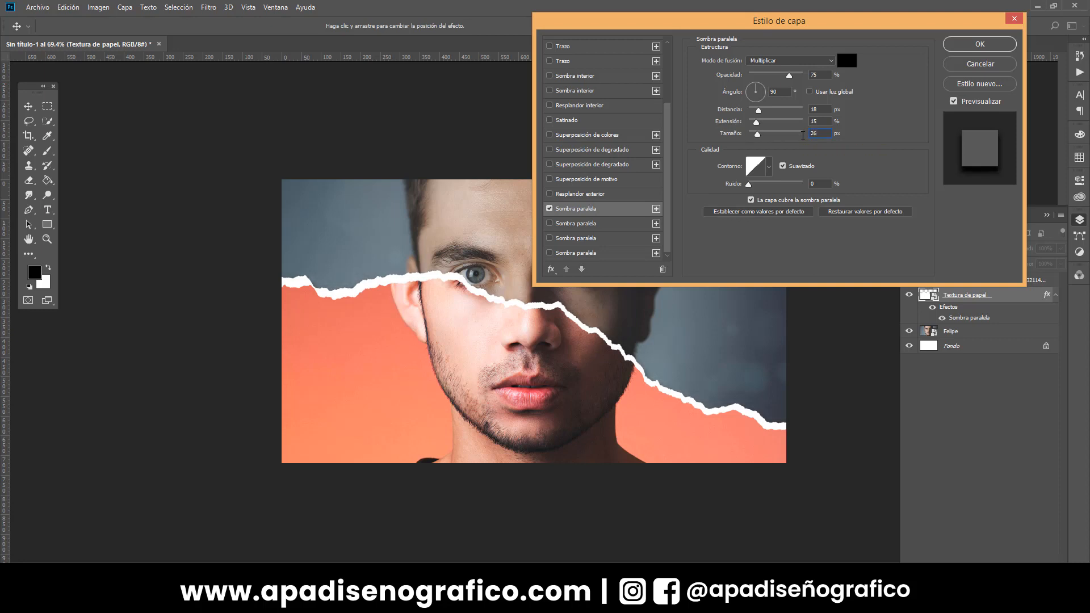
{"action": "left_click", "coordinate": [974, 44]}
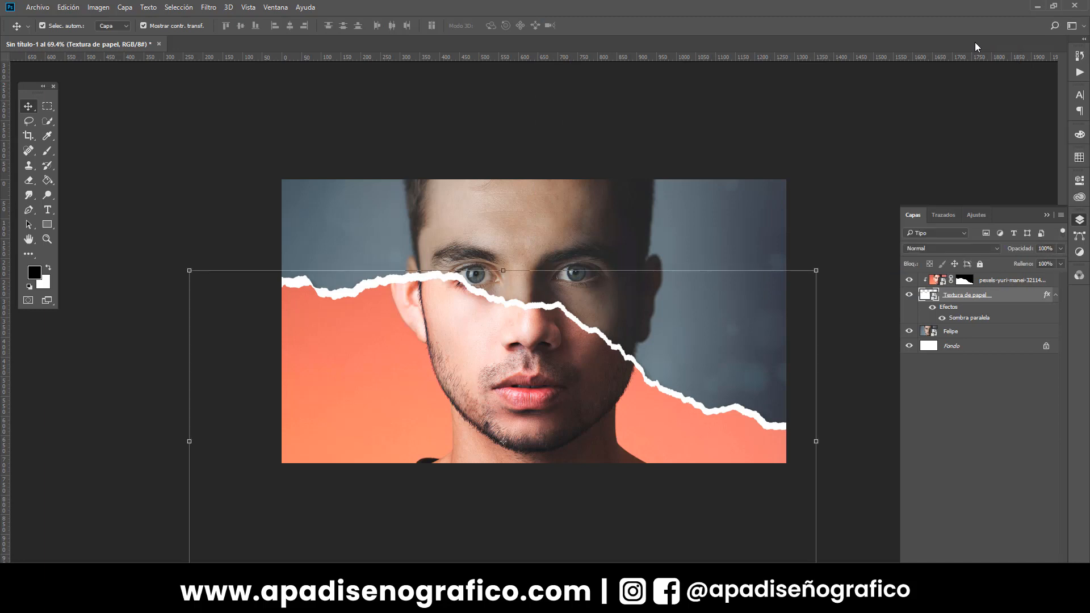
Step: Deselect the layer and view the finished torn-paper composition in full screen mode
{"action": "left_click", "coordinate": [842, 171]}
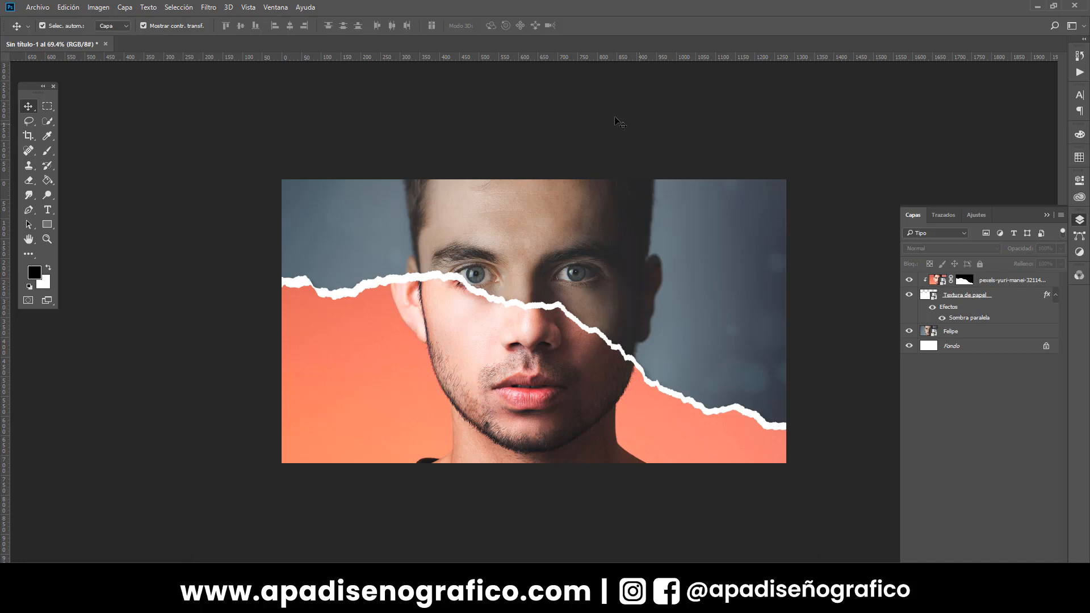
{"action": "left_click", "coordinate": [249, 7]}
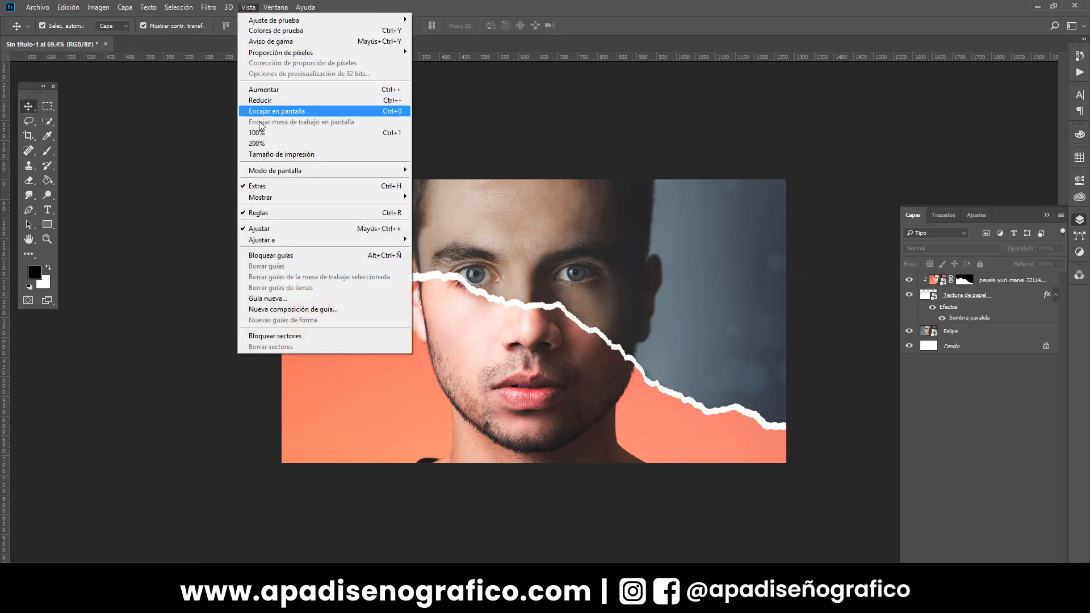
{"action": "mouse_move", "coordinate": [266, 171]}
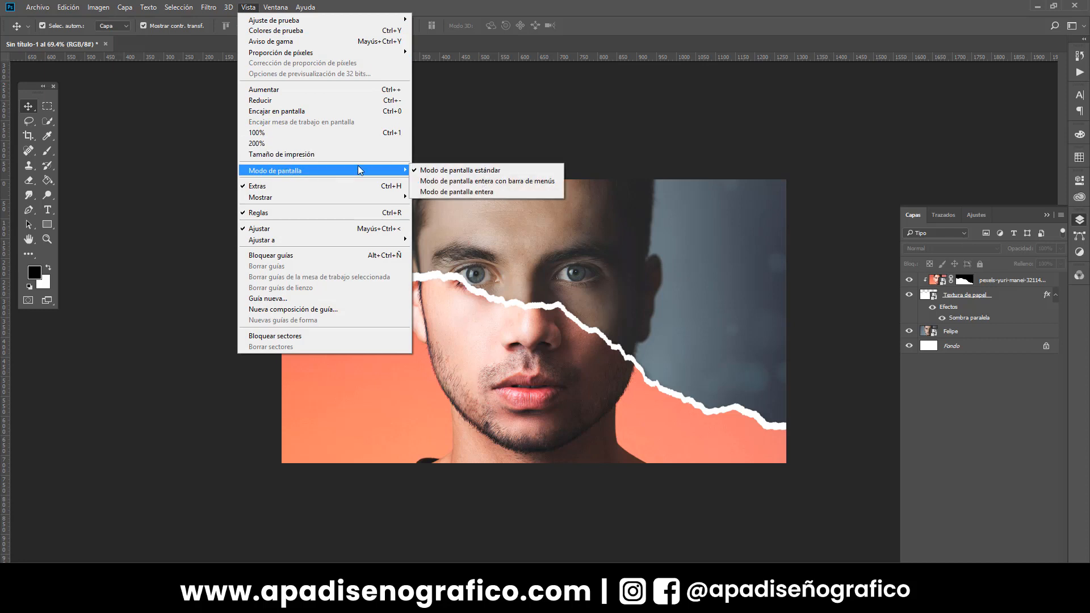
{"action": "left_click", "coordinate": [431, 194]}
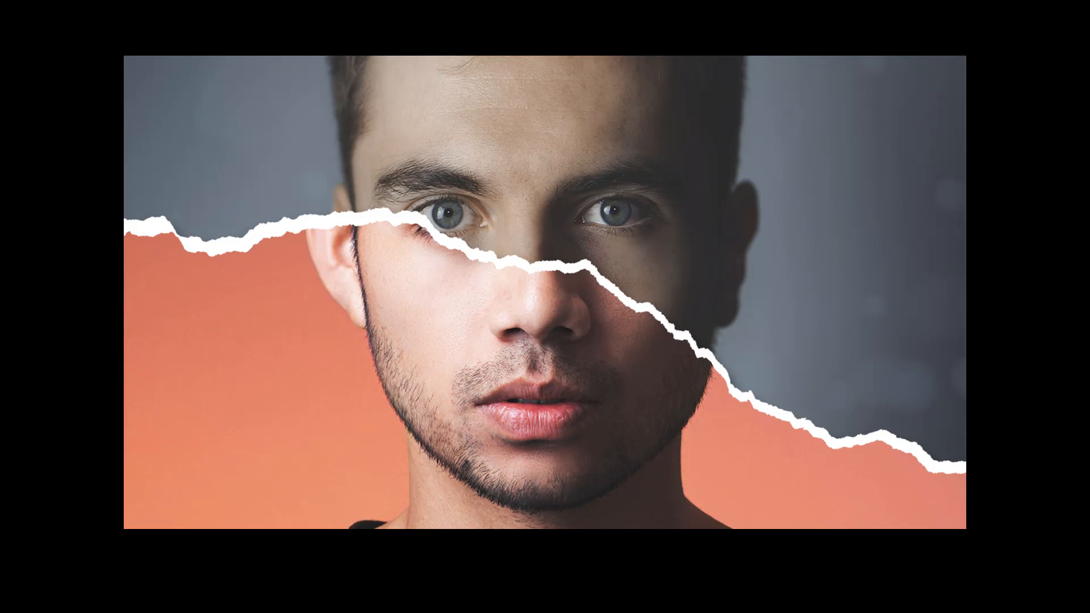